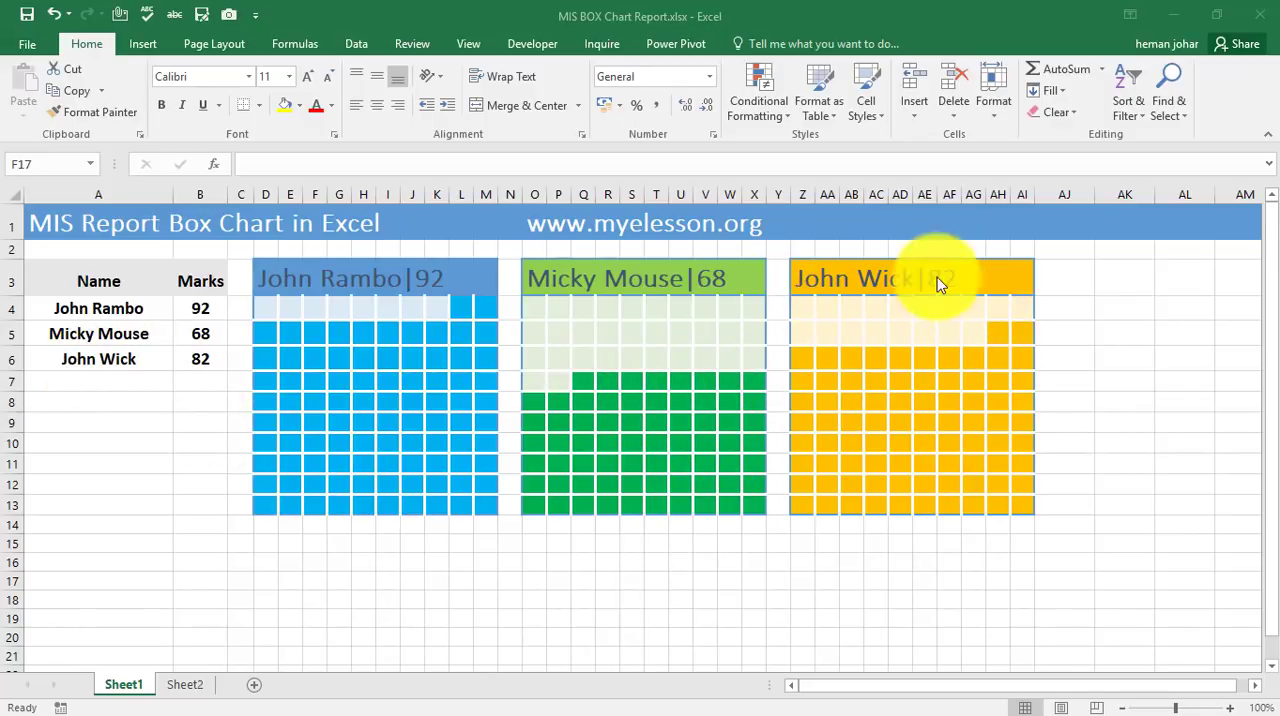
Recalculate Sheet1 and inspect the formulas behind the marks in B4:B6.
left_click(205, 312)
key("F9")
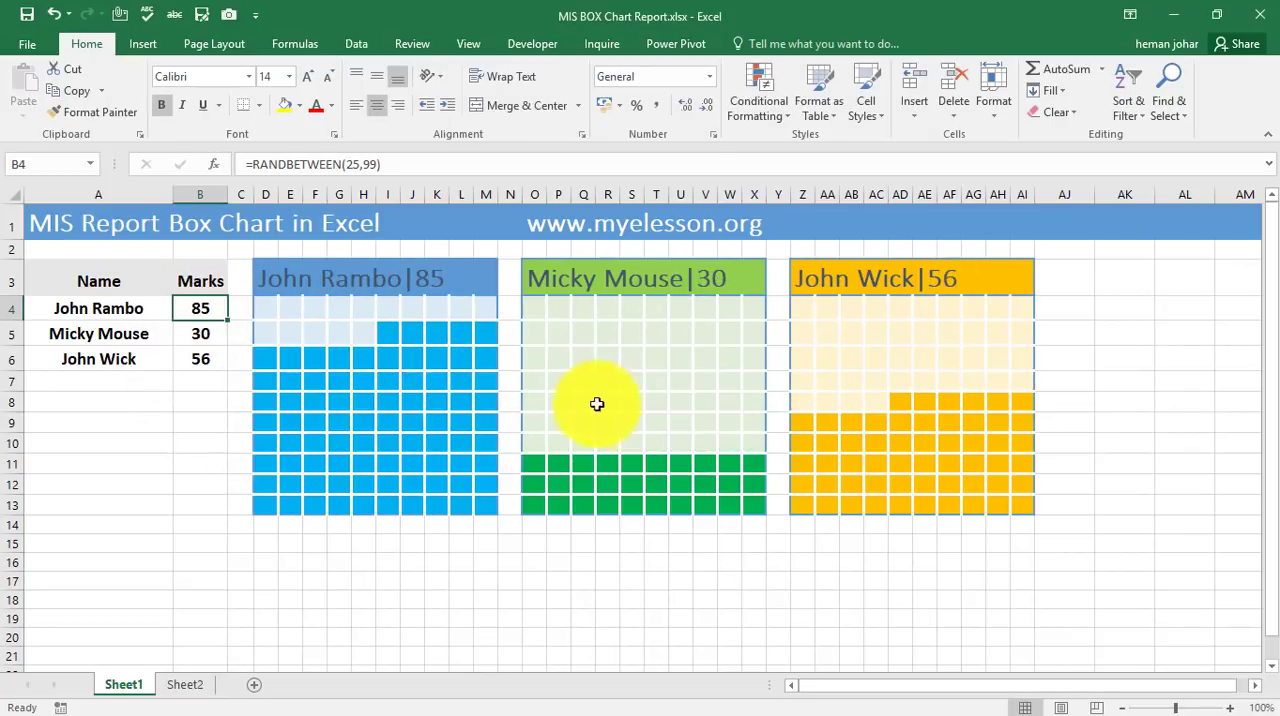
left_click(200, 334)
left_click(200, 360)
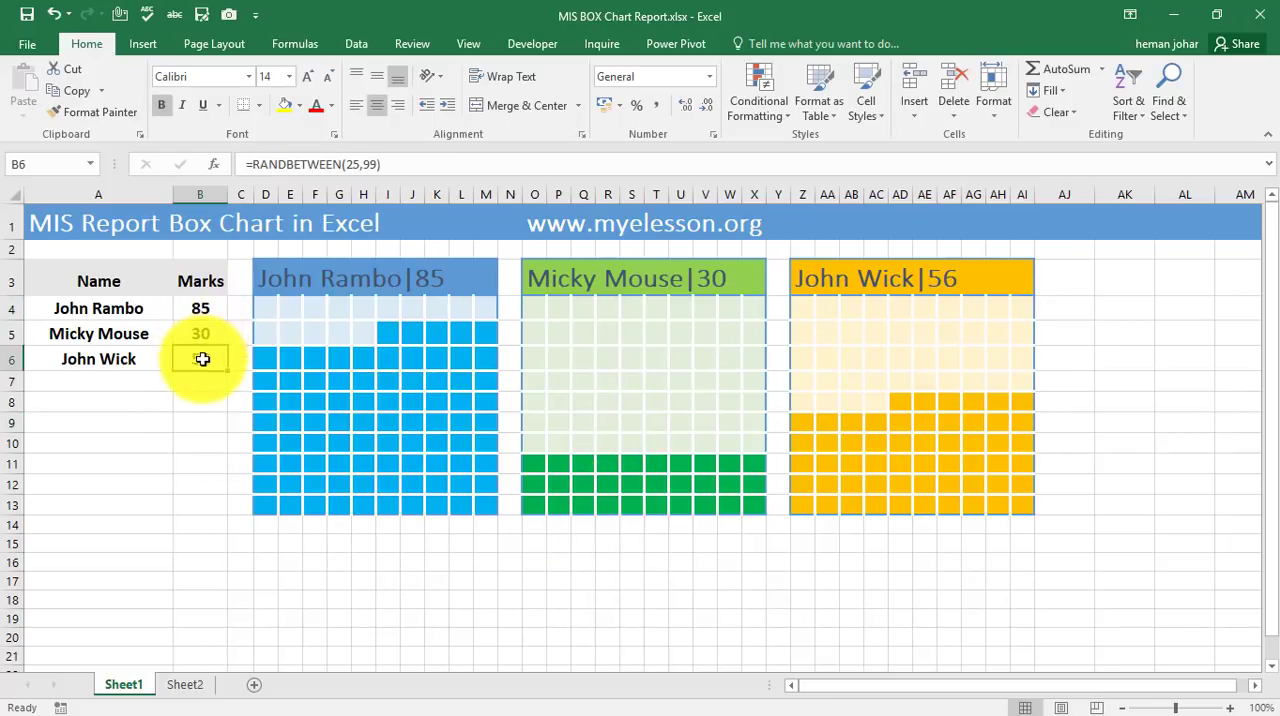
left_click(1119, 386)
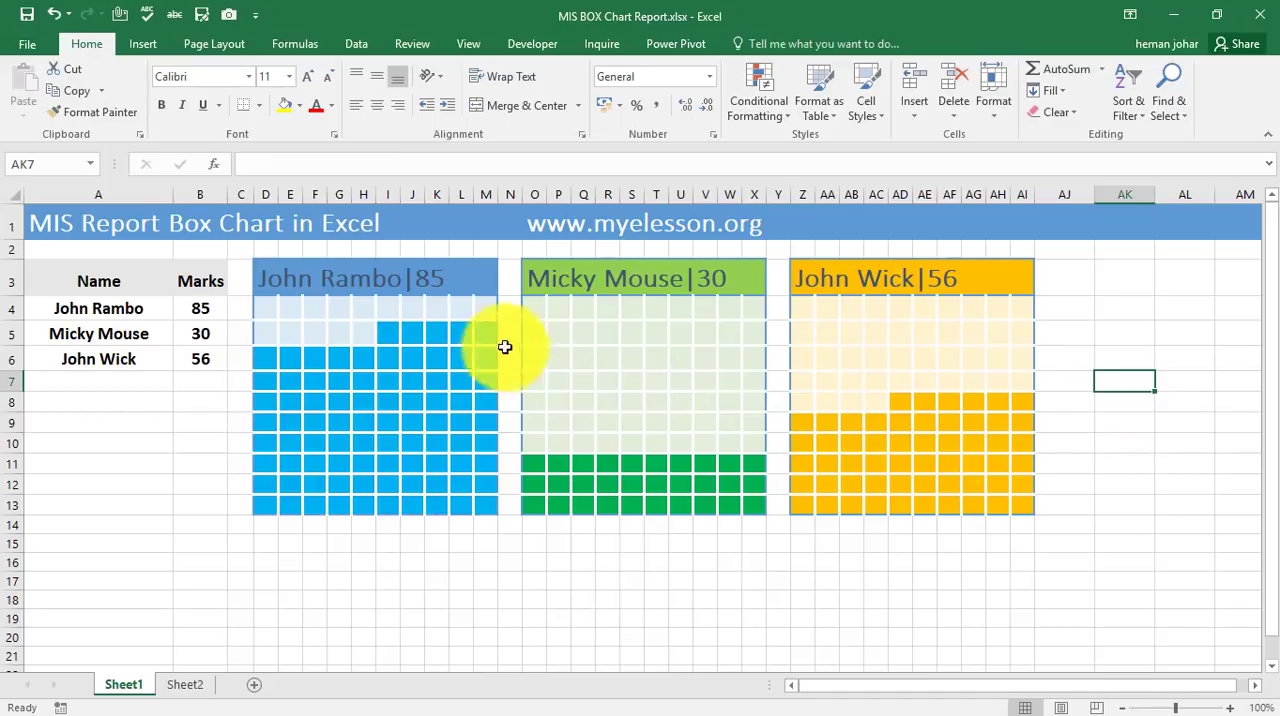
Enter 1 in cells E17, E18 and E19 of Sheet1 to recalculate the random marks and box charts.
left_click(291, 581)
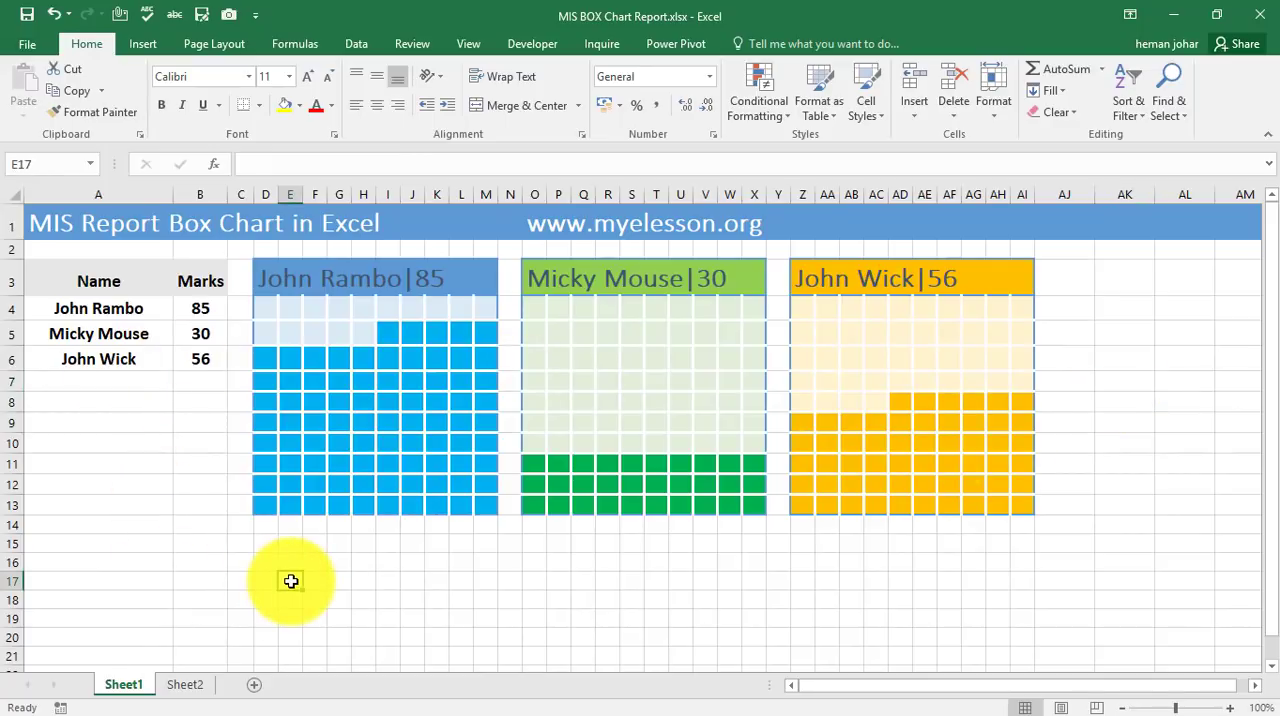
double_click(291, 581)
key("Return")
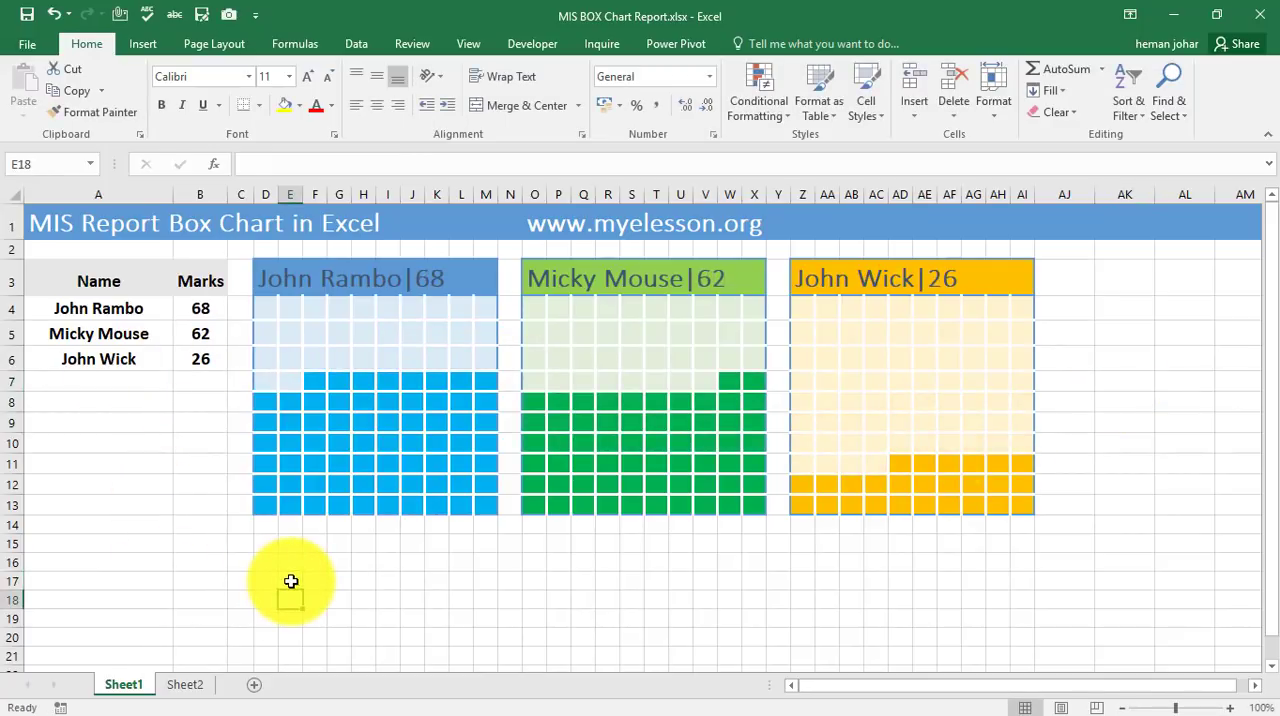
type("1")
key("Return")
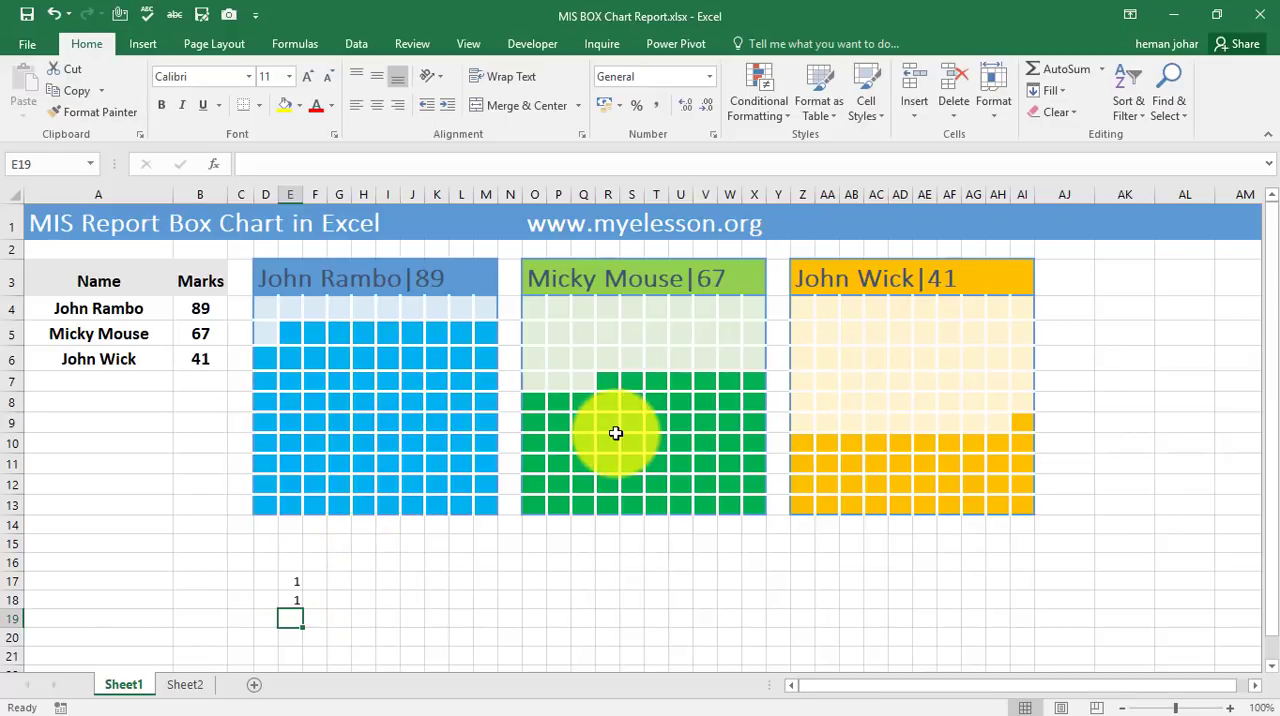
type("1")
key("Return")
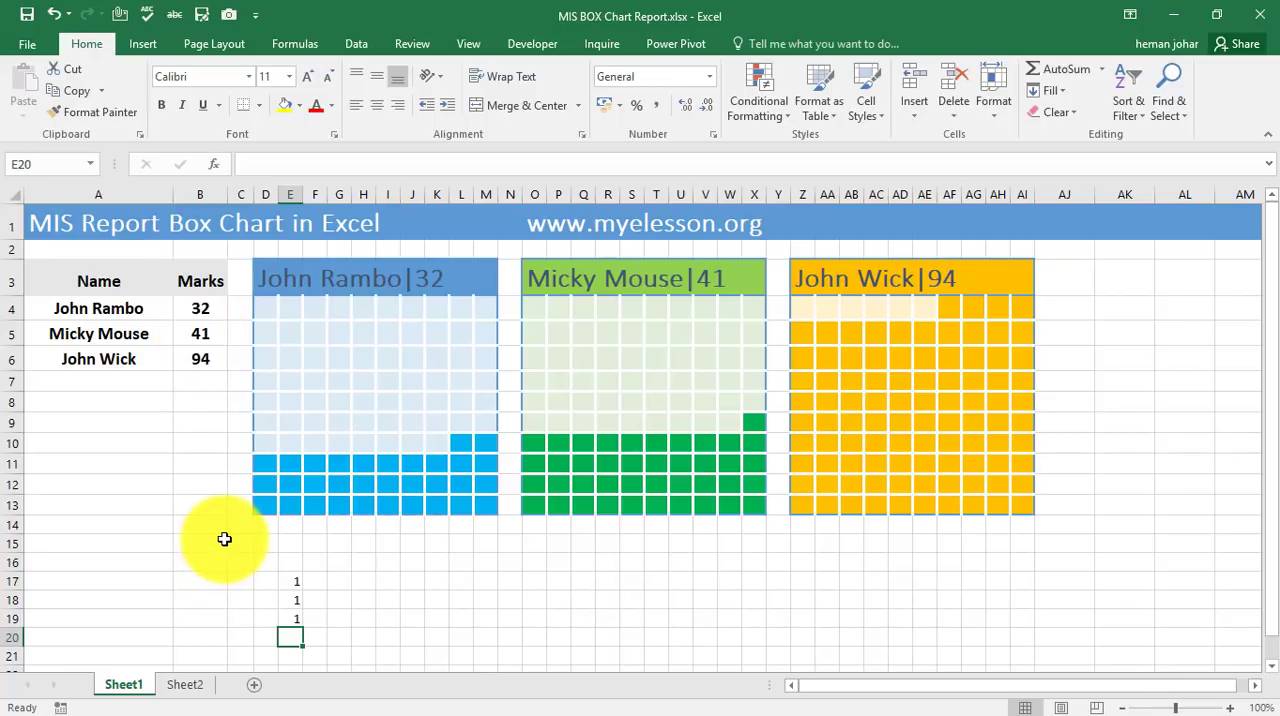
On Sheet2, start with 100 in F4 and 99 in G4 and fill the descending series across to 91 in O4.
left_click(186, 685)
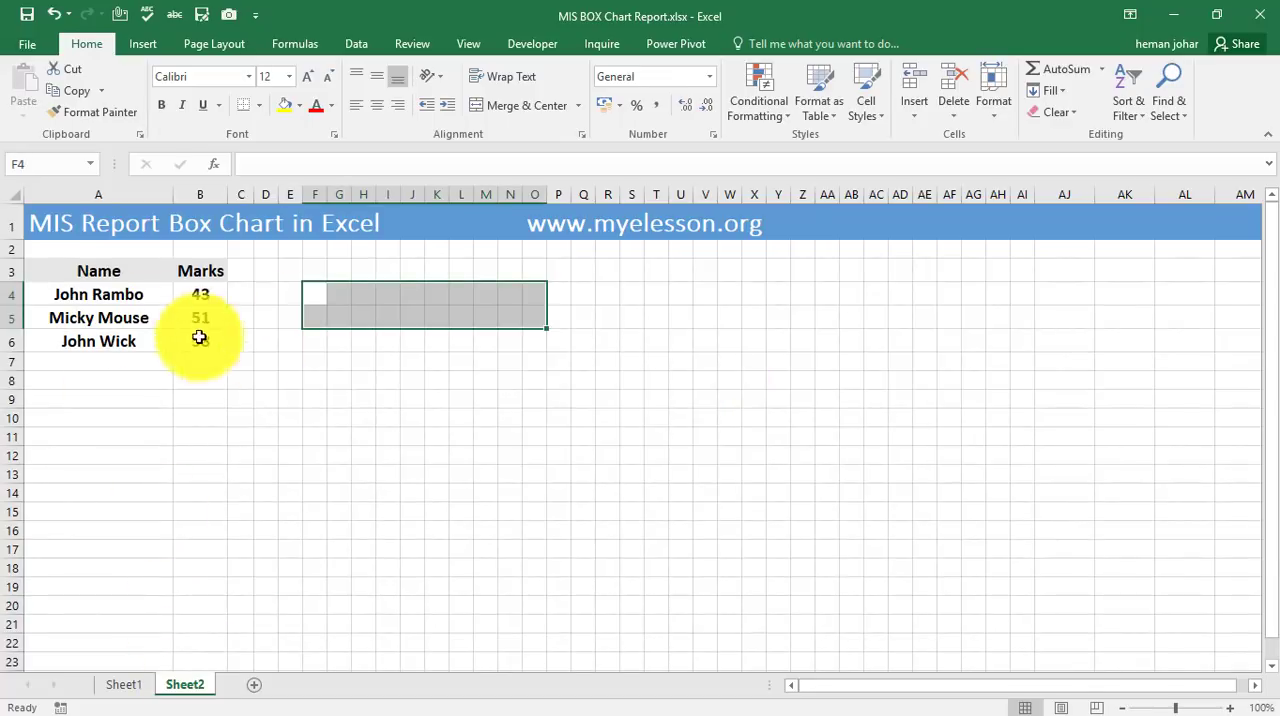
left_click(343, 378)
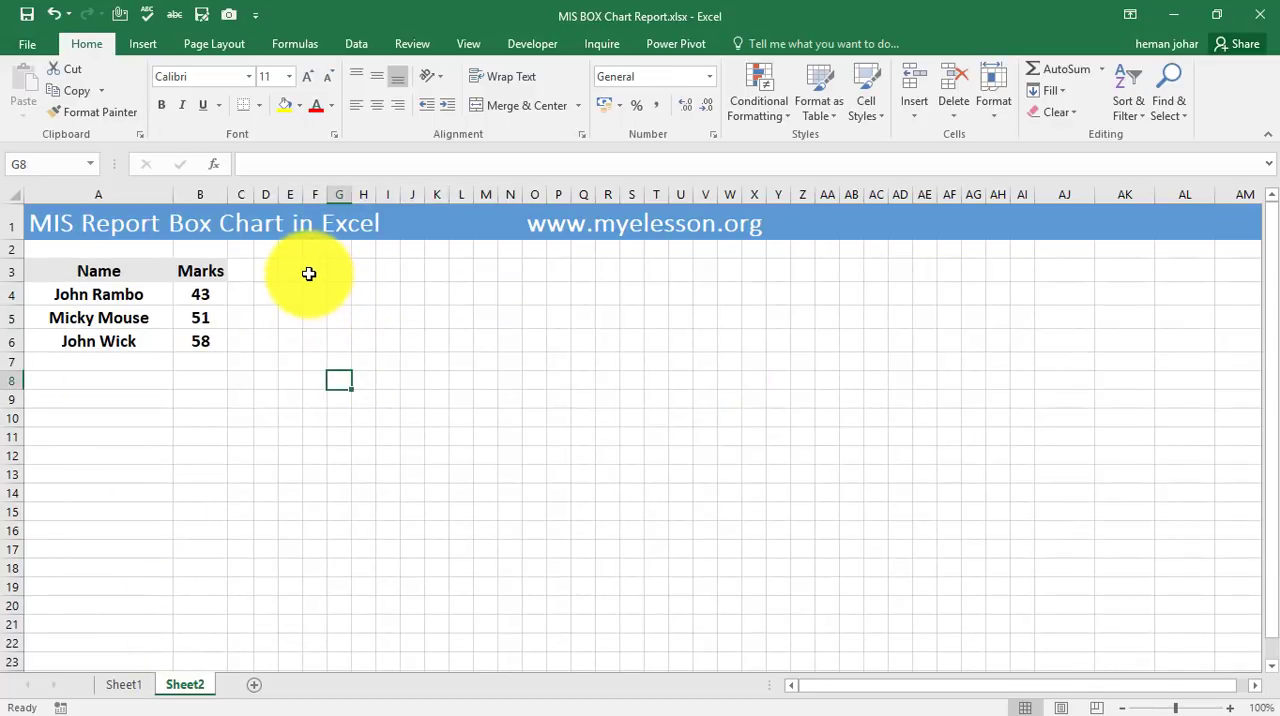
left_click(310, 273)
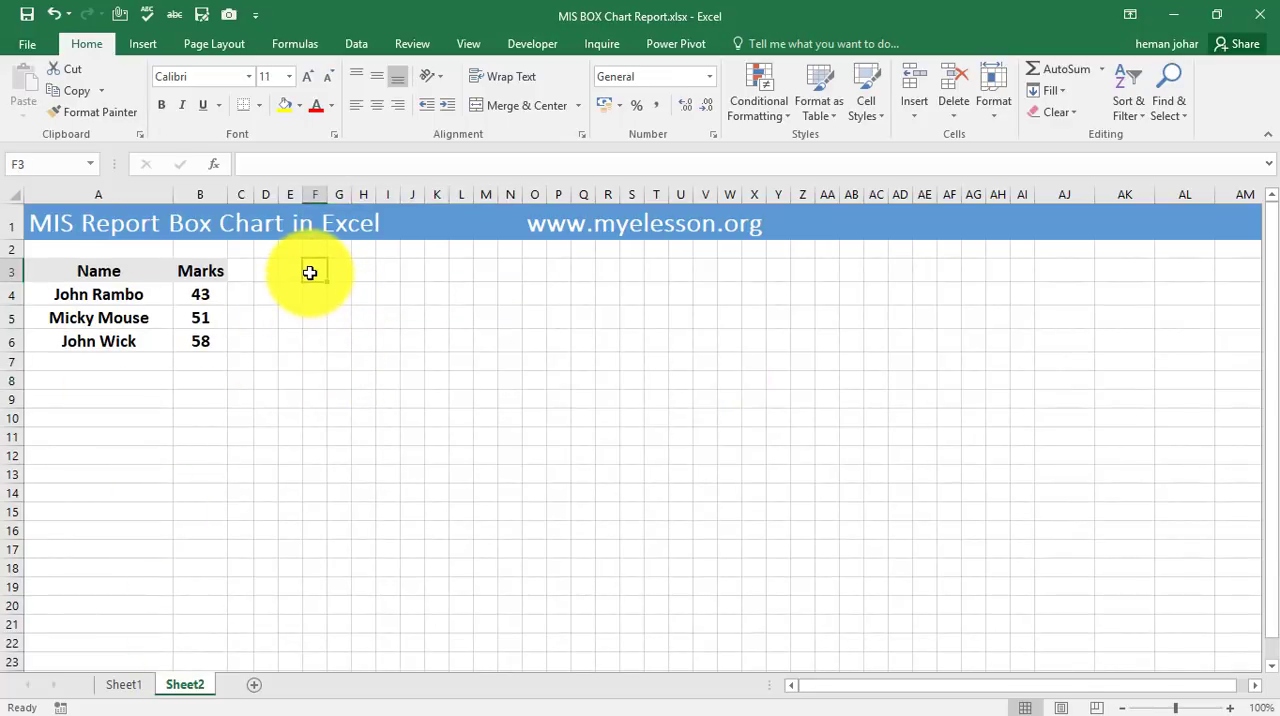
key("Escape")
type("1")
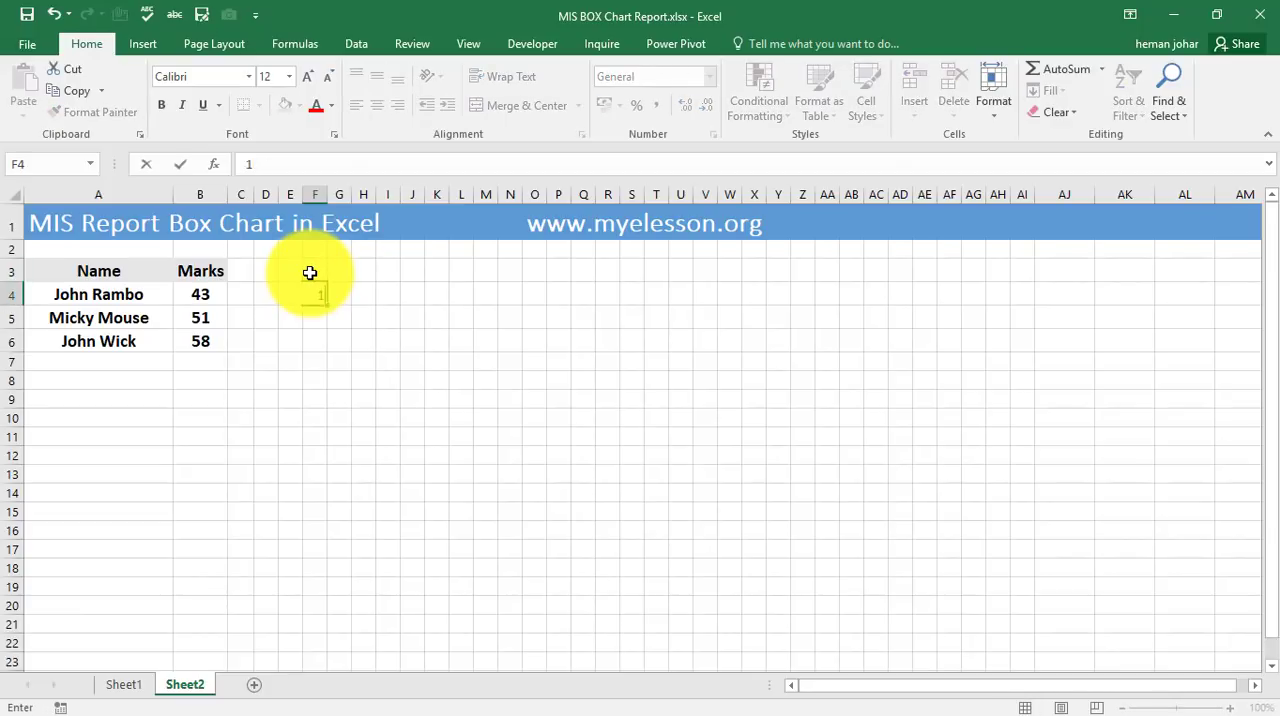
type("00")
key("Return")
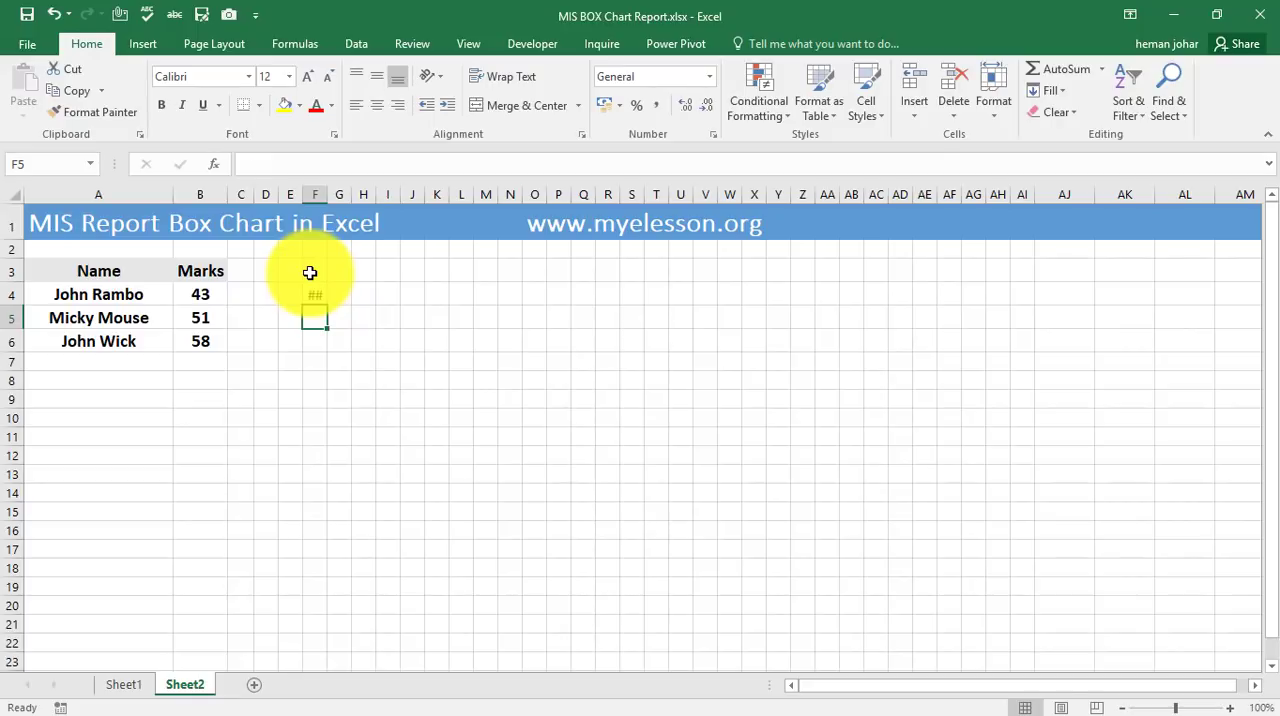
type("99")
key("Return")
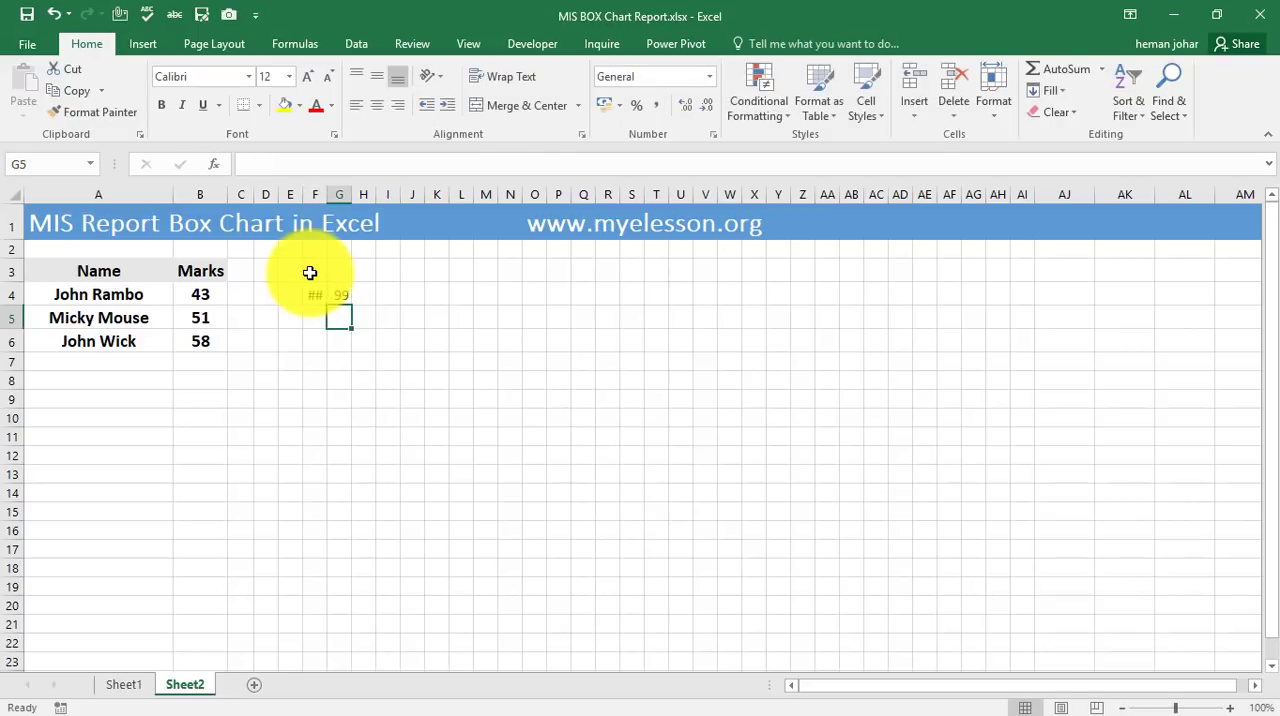
left_click_drag(314, 295, 340, 298)
left_click_drag(563, 486, 872, 494)
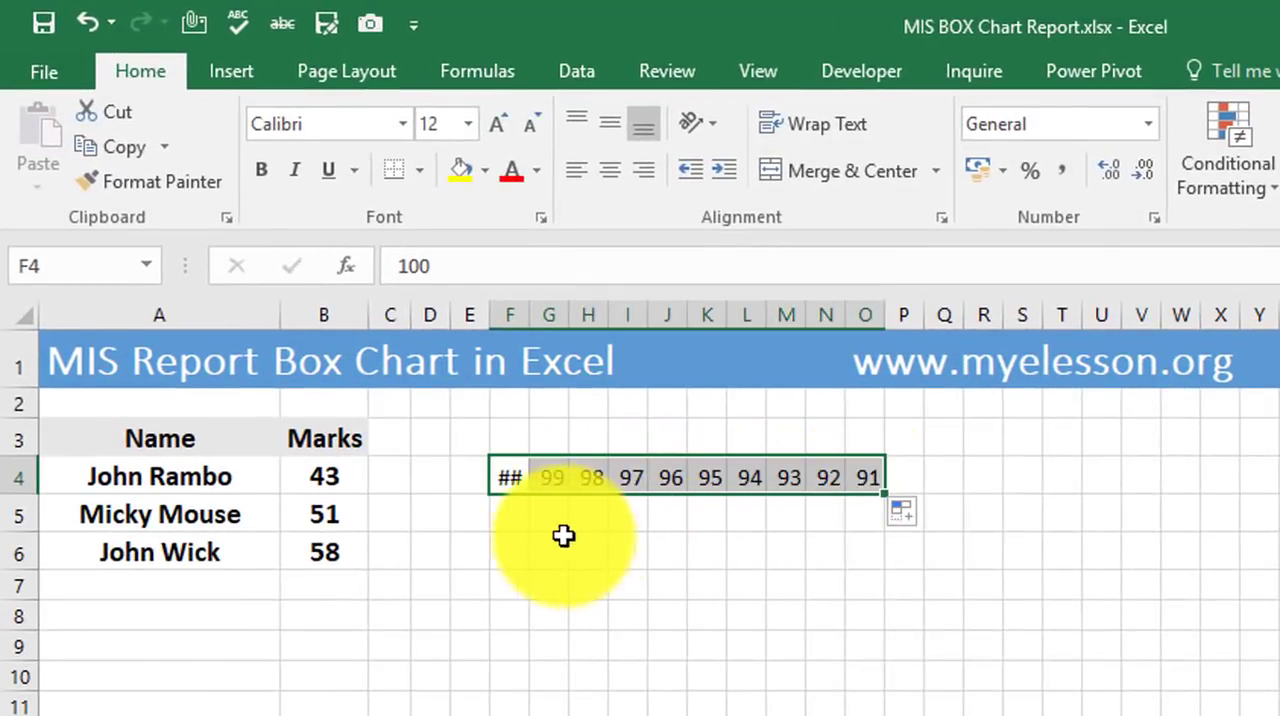
Fill F5:O5 with the descending series 90 to 81 and autofit the width of column F.
left_click(514, 520)
type("90")
key("Return")
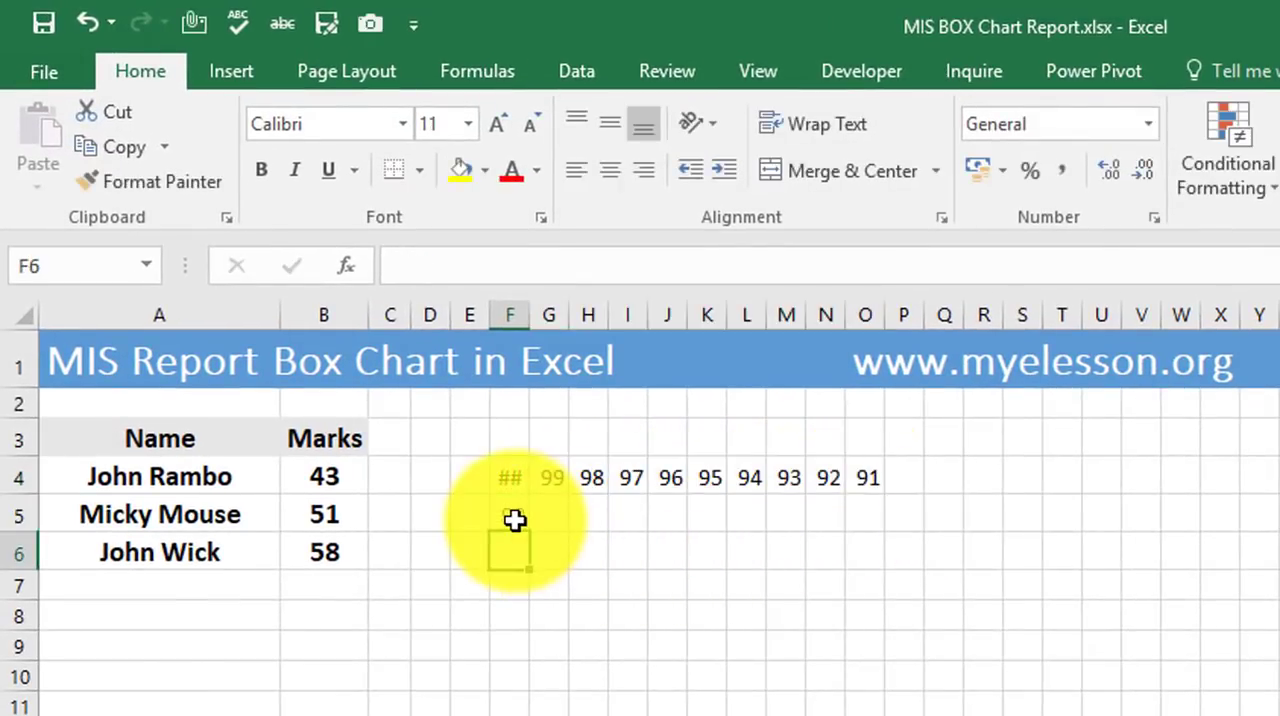
double_click(530, 315)
left_click(567, 516)
type("89")
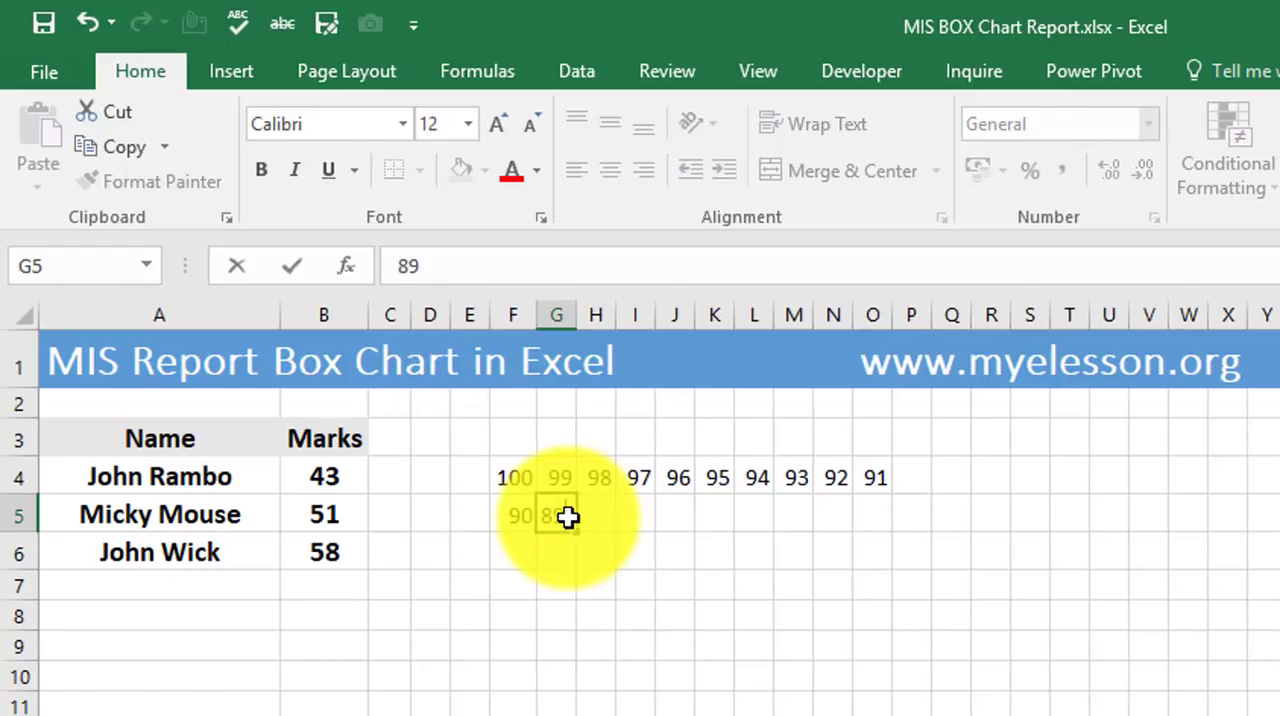
key("Return")
left_click(510, 515)
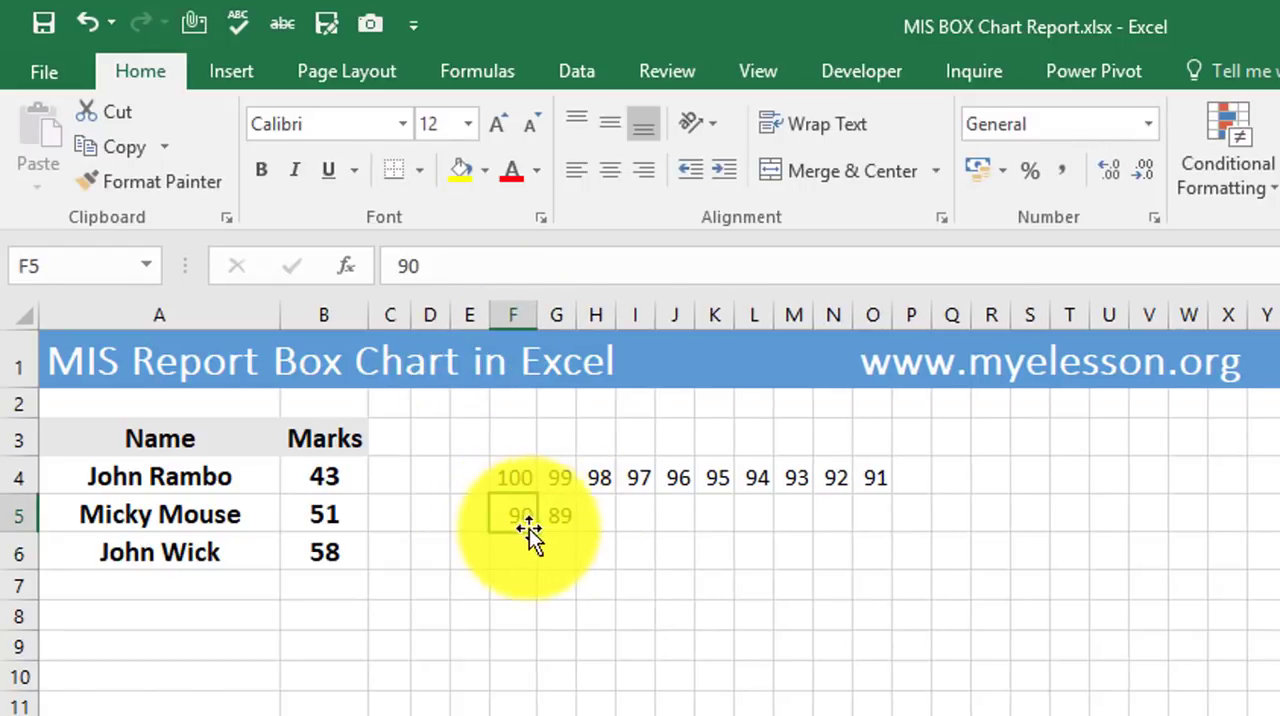
key("shift+Right")
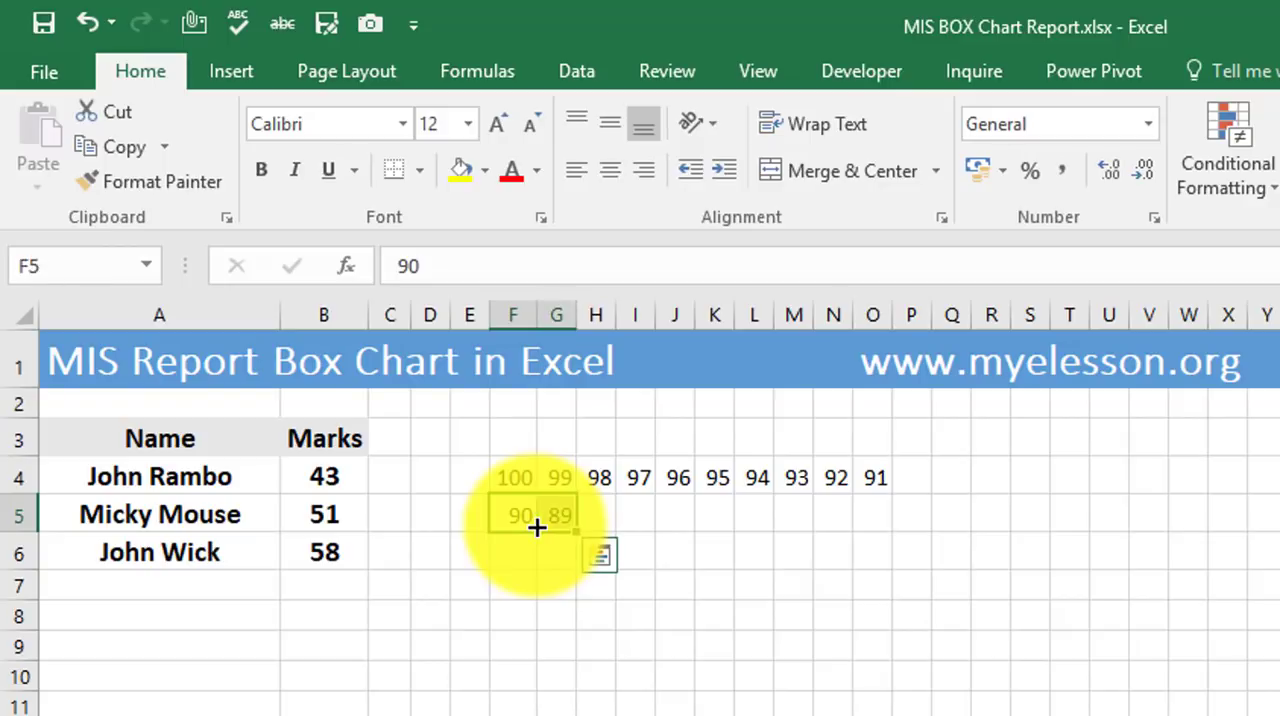
left_click_drag(575, 531, 881, 518)
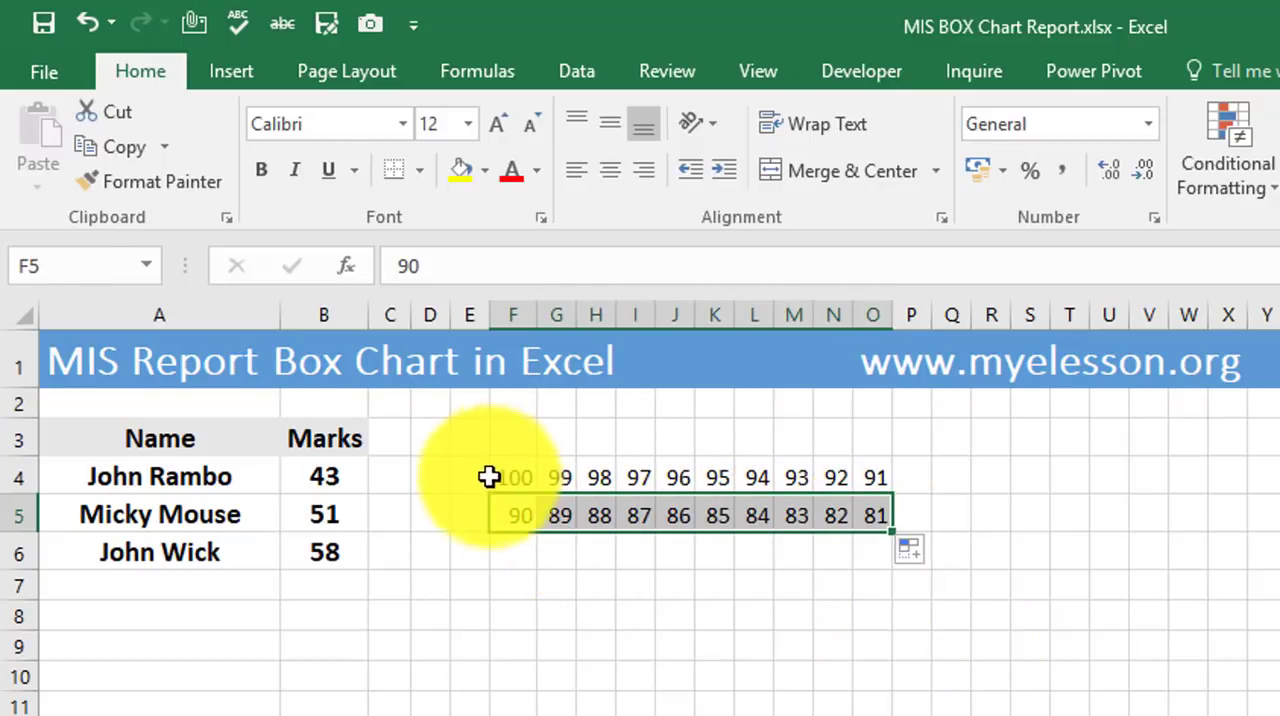
Extend the series in F4:O5 down through row 13 so the ten-by-ten grid counts down from 100 to 1.
left_click_drag(495, 478, 899, 523)
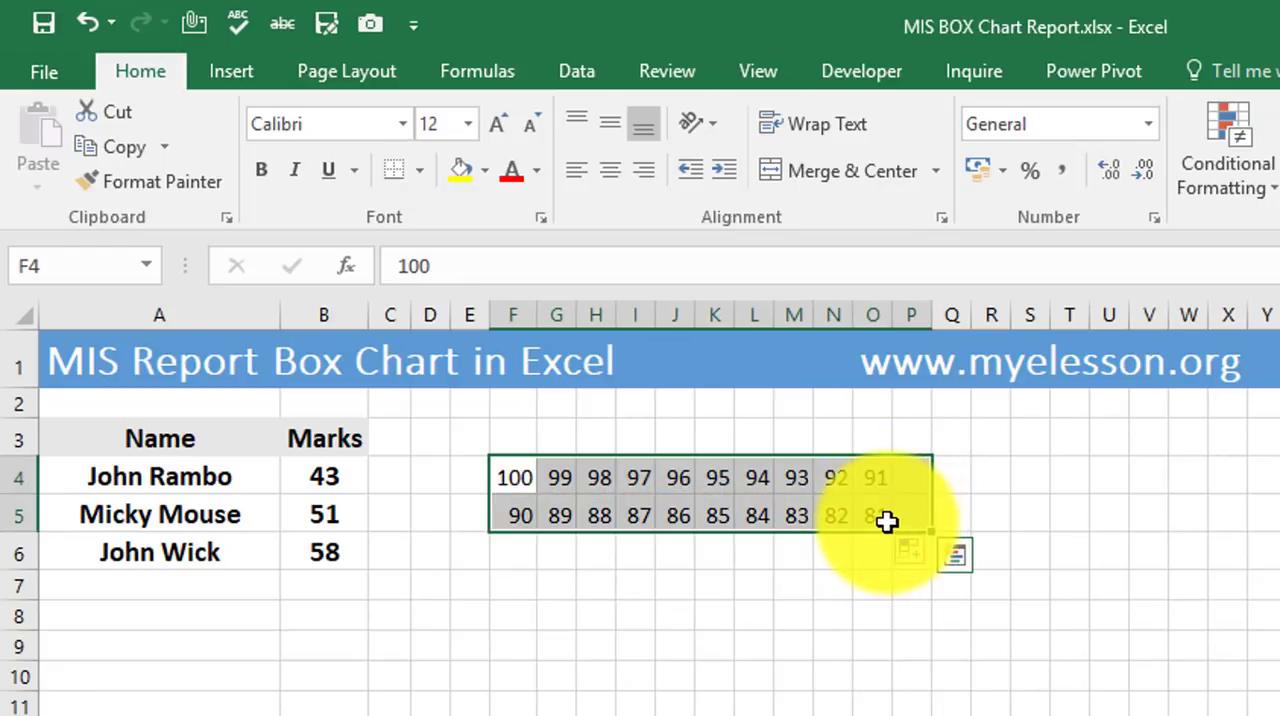
left_click(887, 521, "shift")
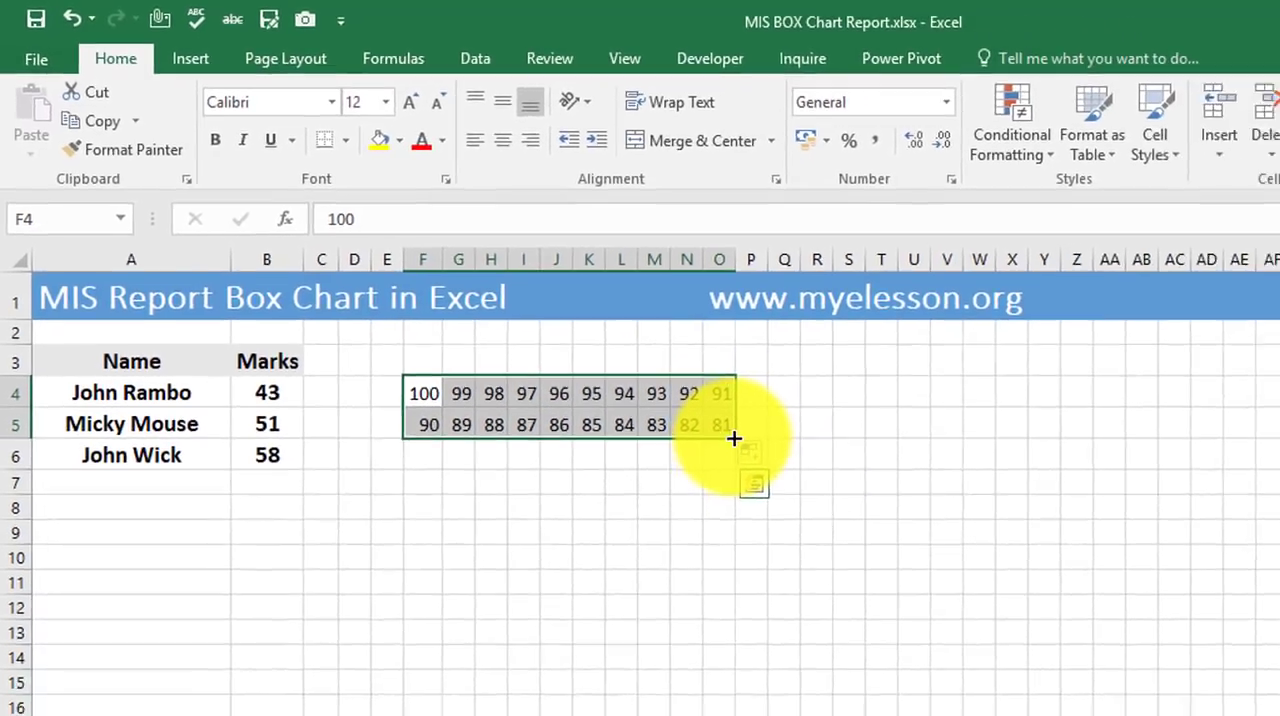
left_click_drag(890, 531, 886, 592)
left_click_drag(672, 450, 672, 612)
left_click_drag(400, 615, 664, 617)
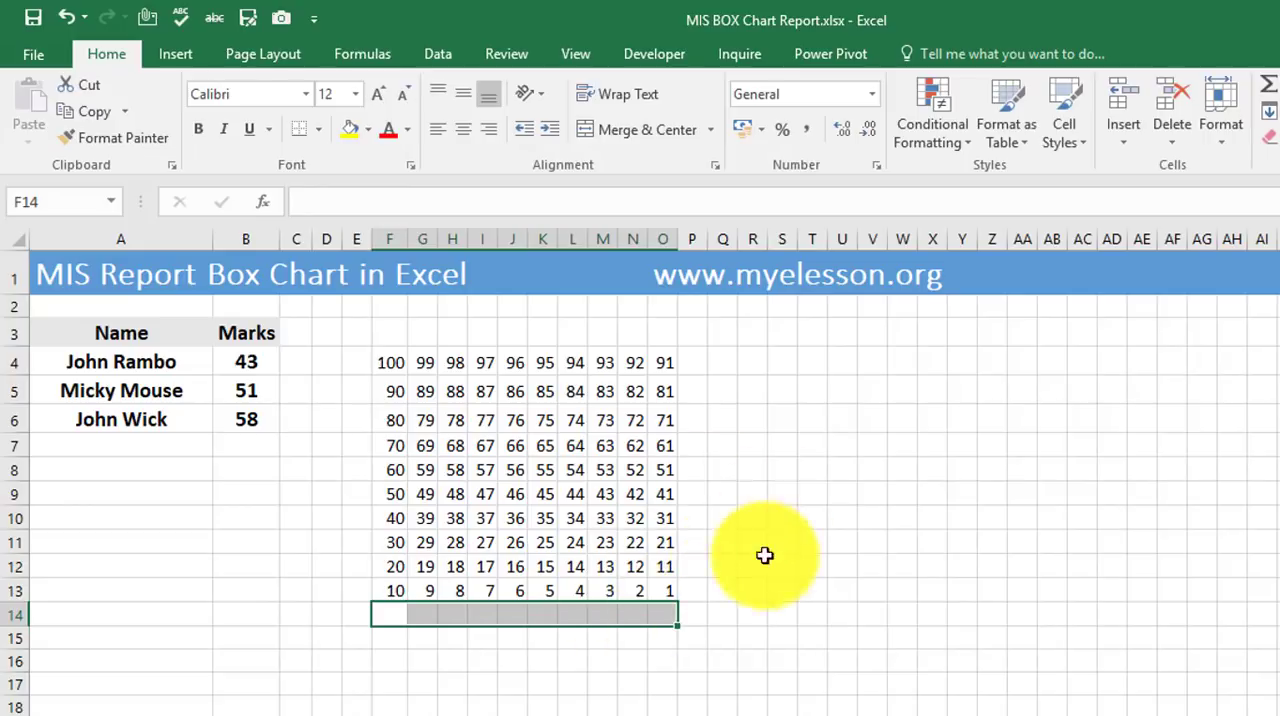
left_click(723, 566)
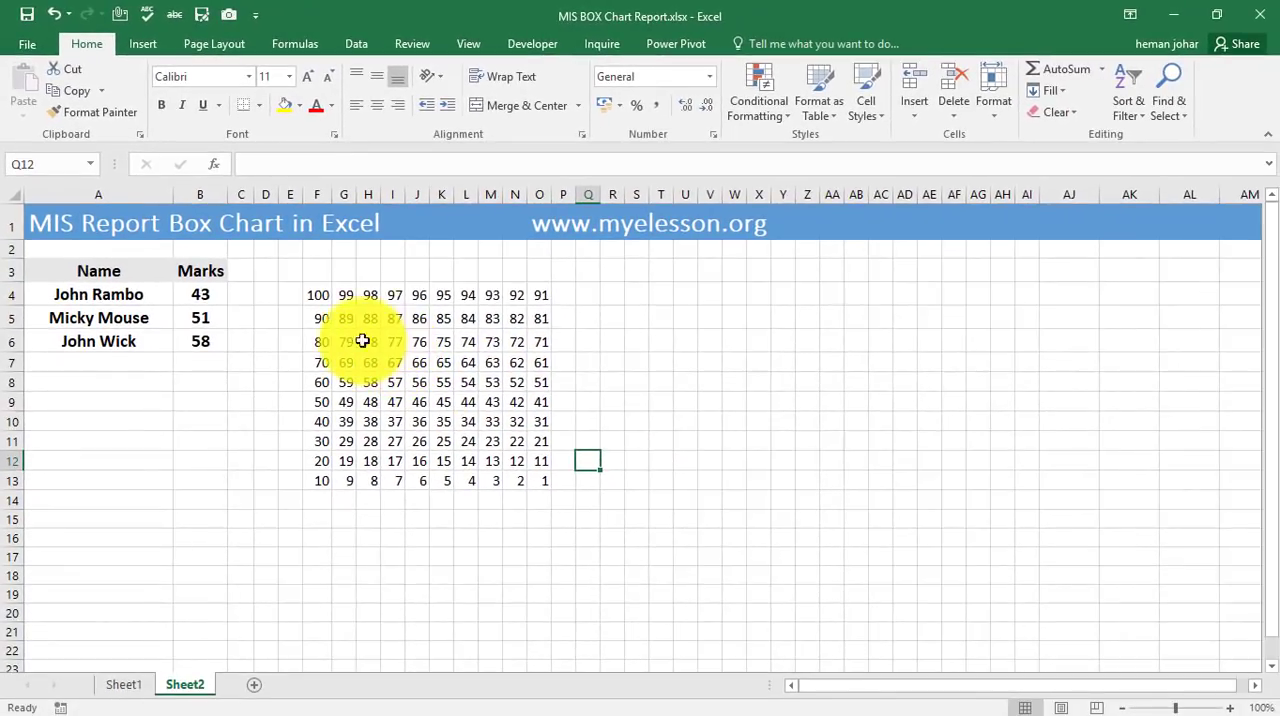
Merge and center cells F3:O3 above the number grid.
left_click_drag(373, 317, 434, 317)
left_click_drag(372, 271, 535, 275)
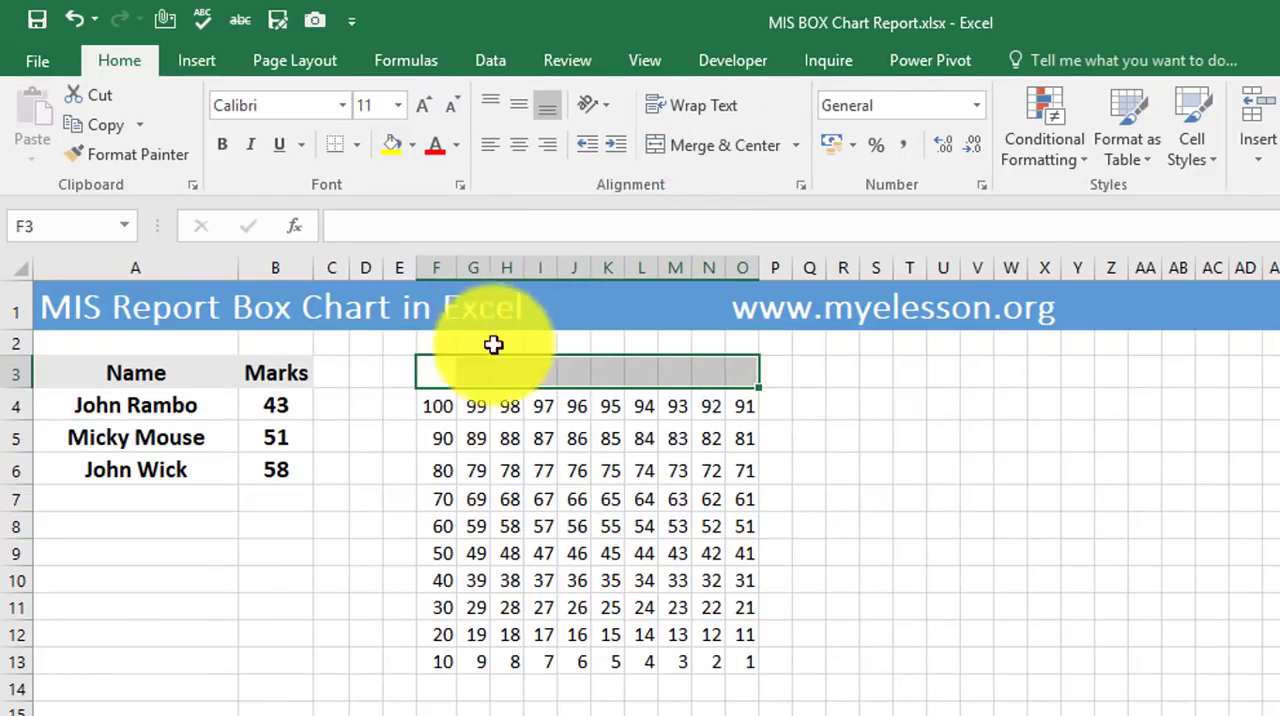
left_click(705, 148)
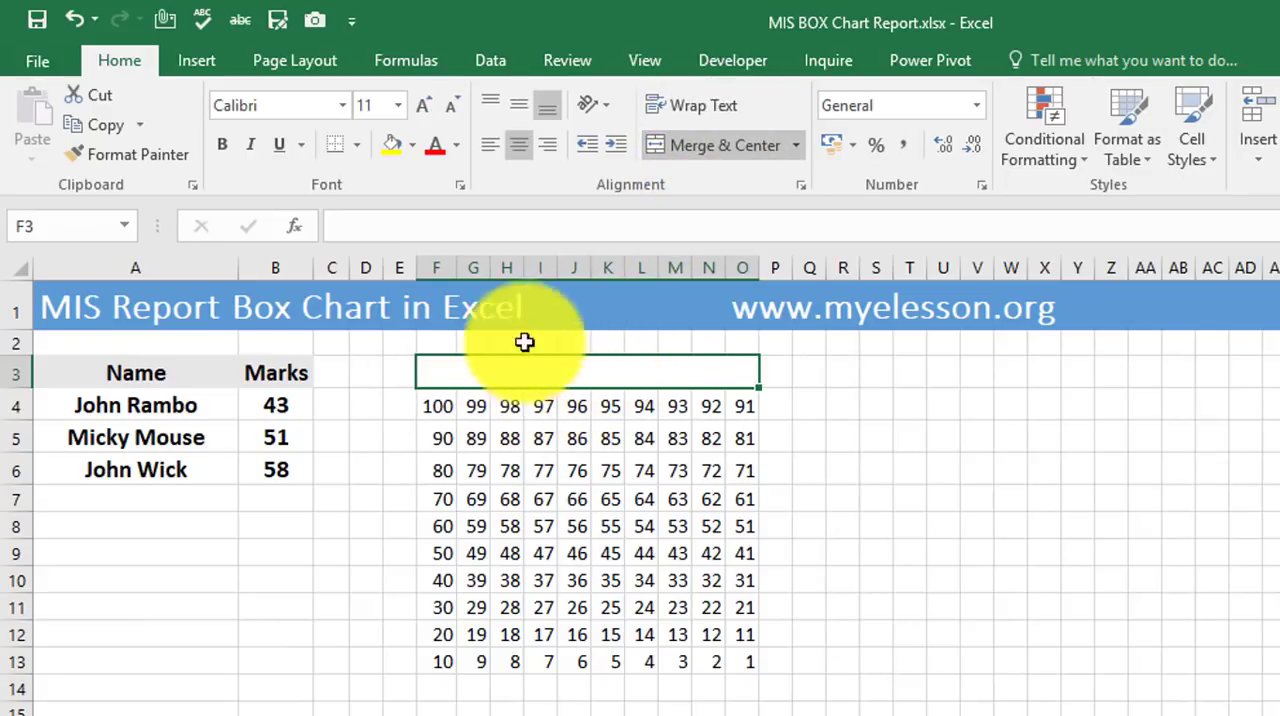
Enter the formula =A4 & " |" & B4 in the merged title cell F3 to combine the first name and its mark.
type("=")
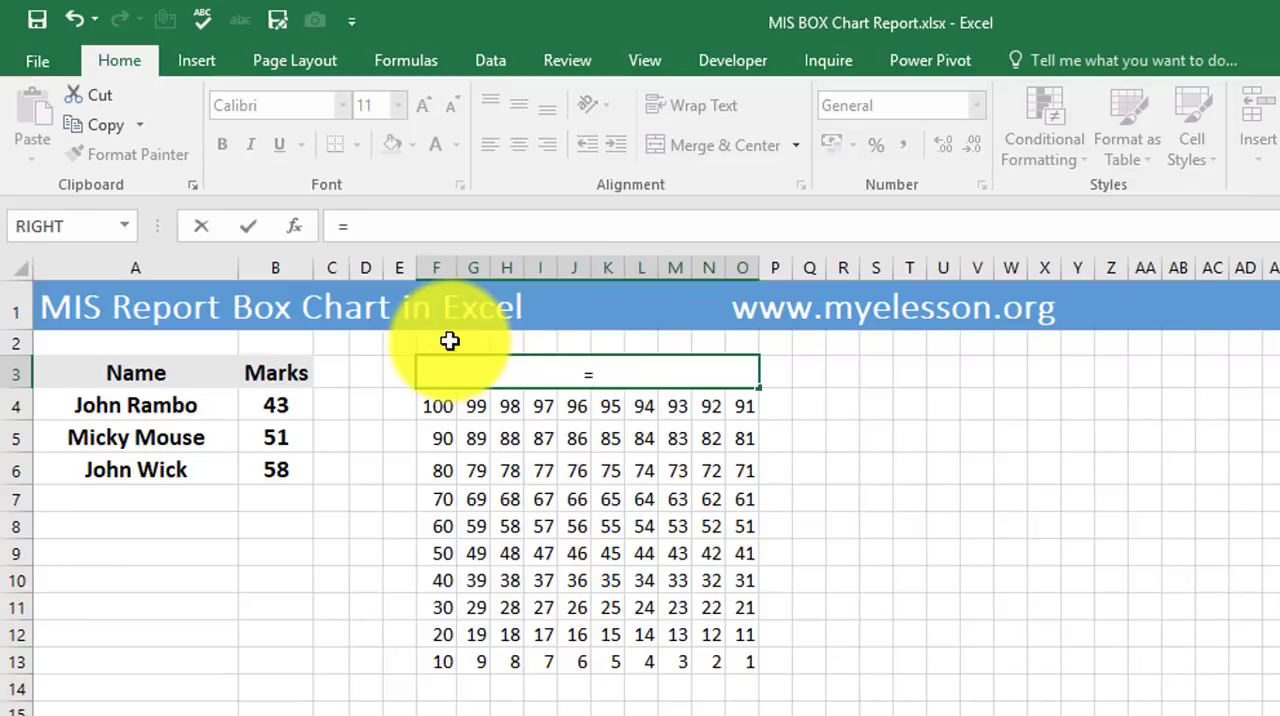
left_click(163, 407)
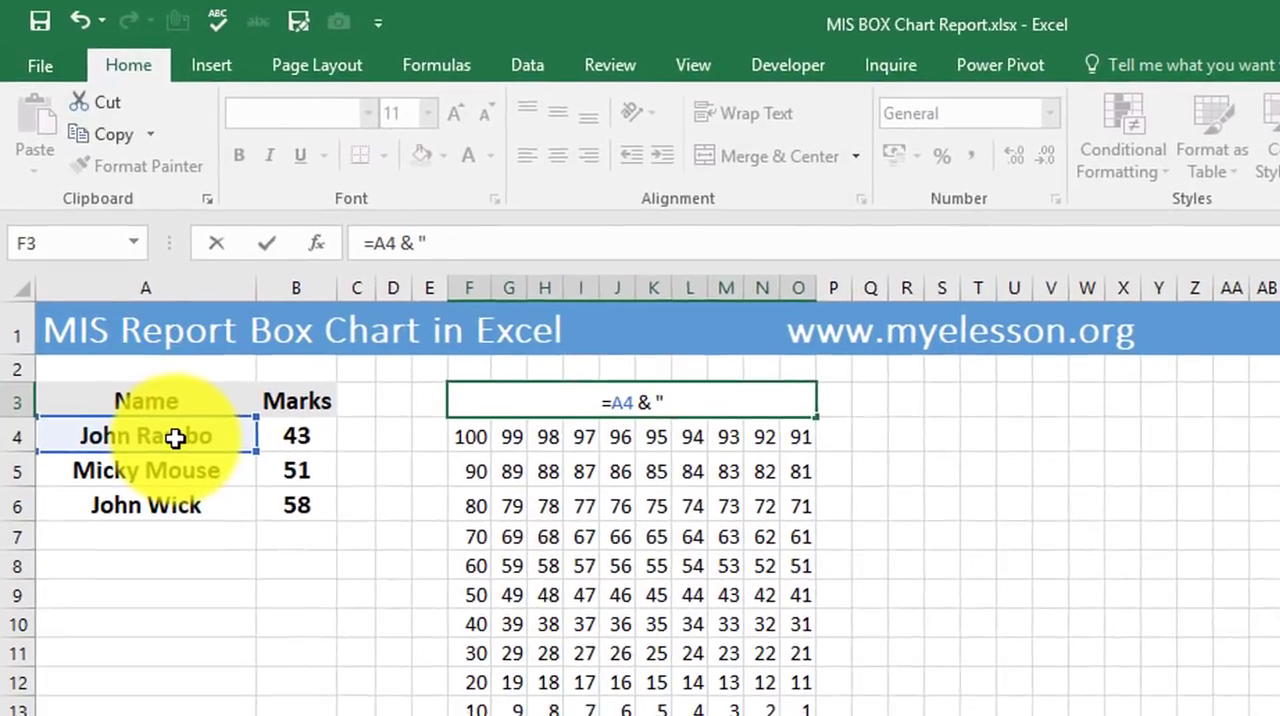
type("|\" &")
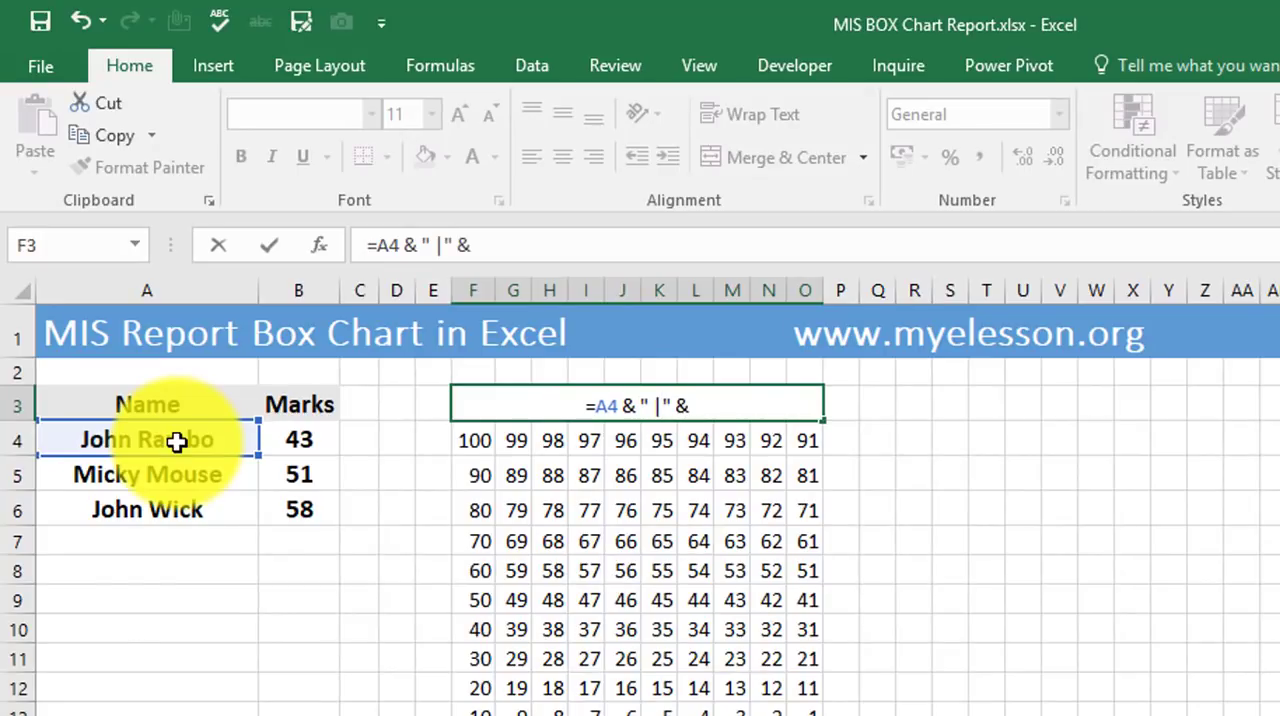
left_click(298, 430)
key("Return")
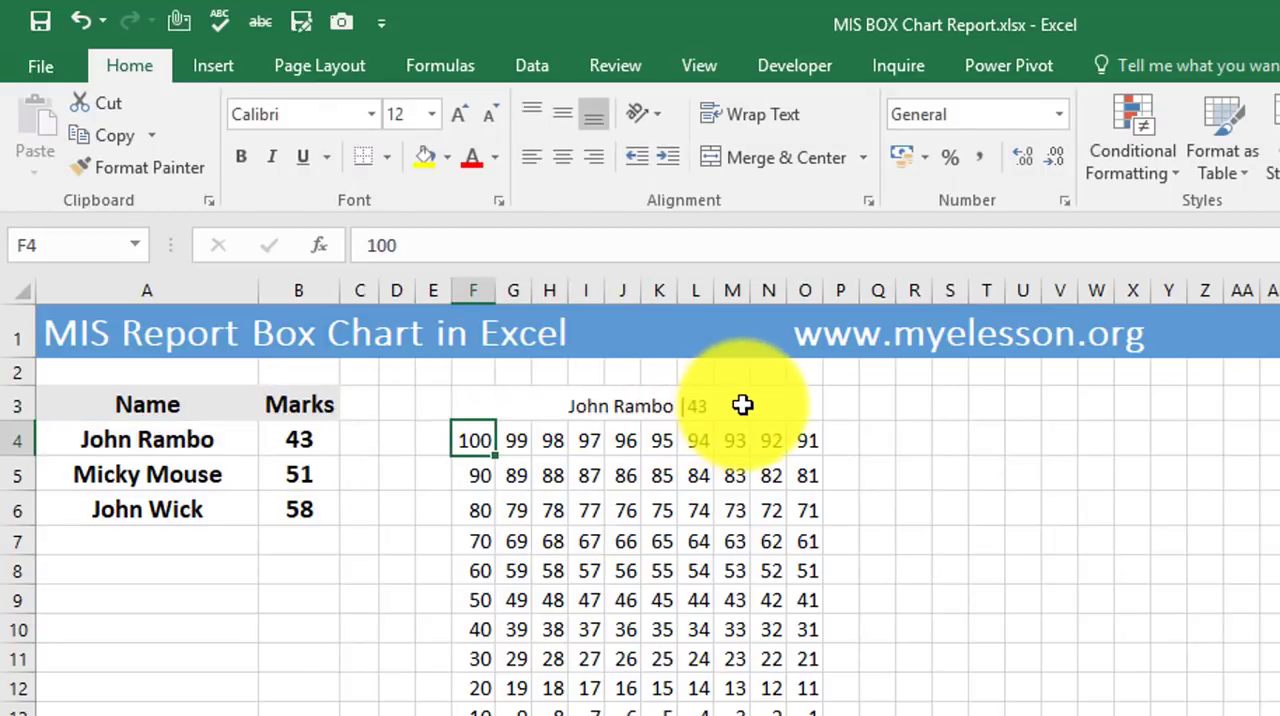
Enlarge the font of the merged title in F3 by four size increments.
left_click(549, 398)
left_click(462, 117)
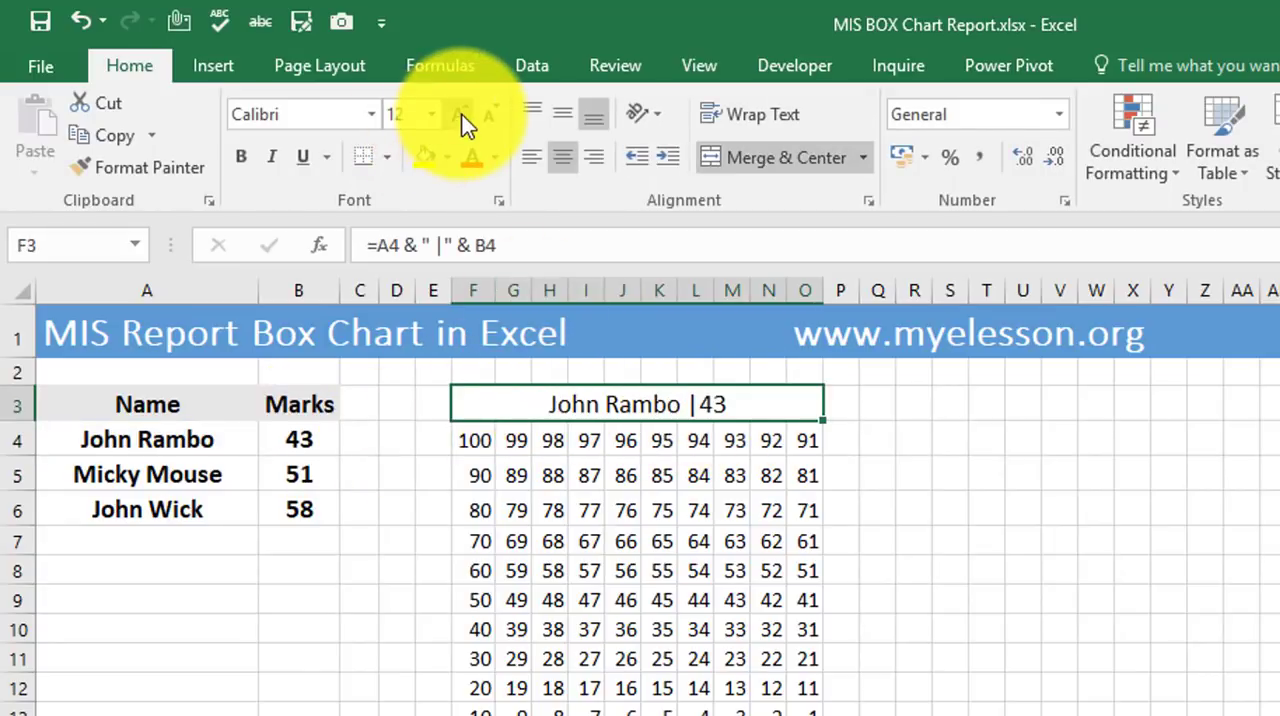
left_click(462, 115)
left_click(462, 115)
left_click(462, 115)
left_click(462, 115)
left_click(462, 115)
left_click(915, 588)
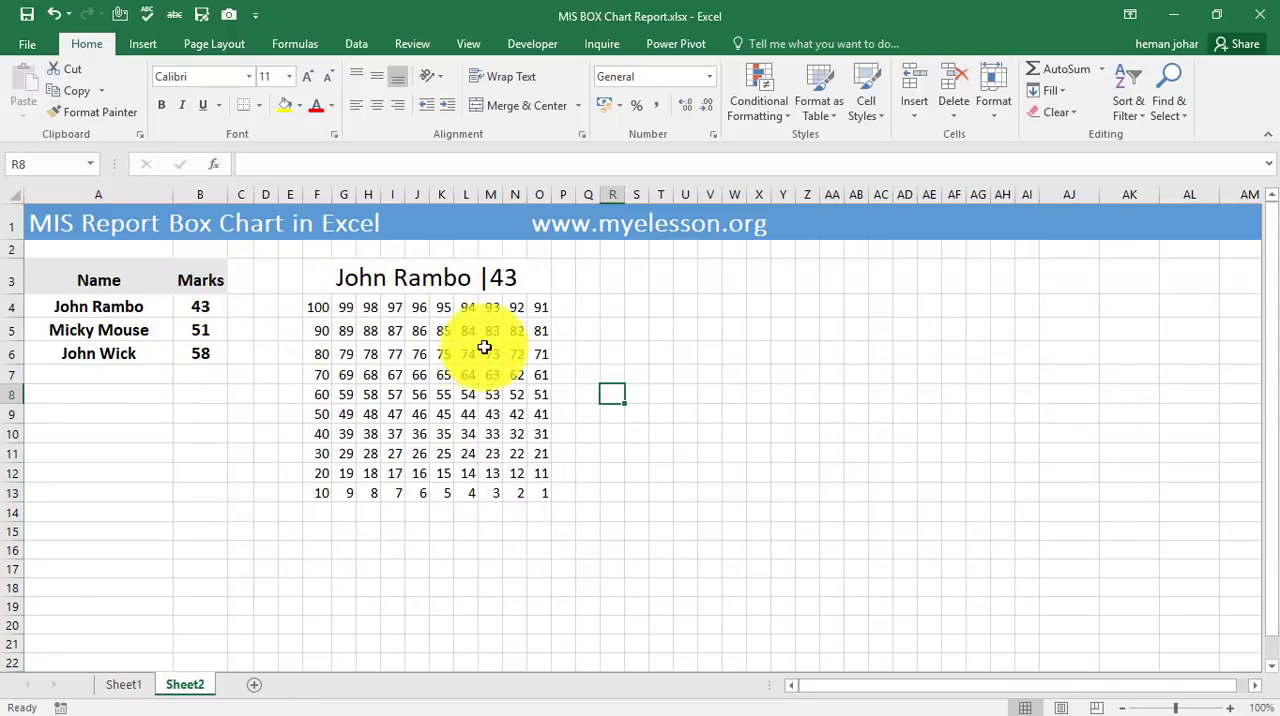
Fill the number grid F4:O13 with the lightest tint of Orange, Accent 2.
left_click_drag(317, 305, 543, 477)
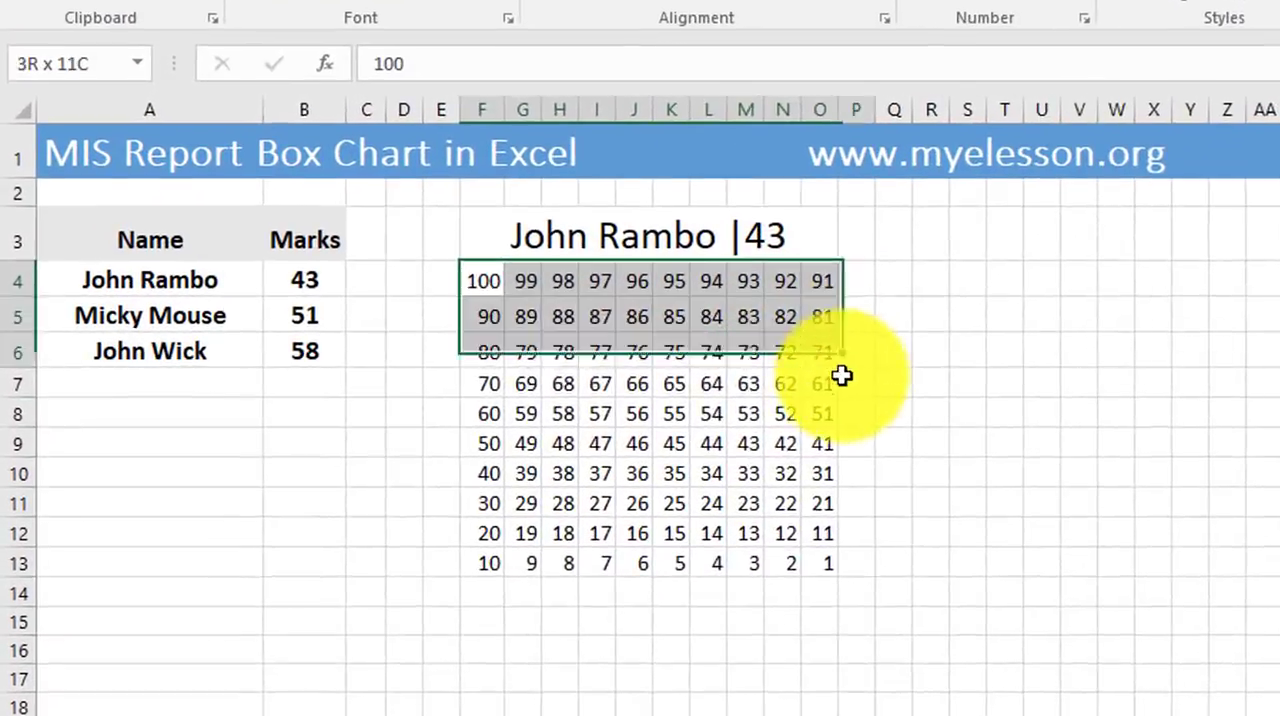
left_click_drag(862, 547, 858, 579)
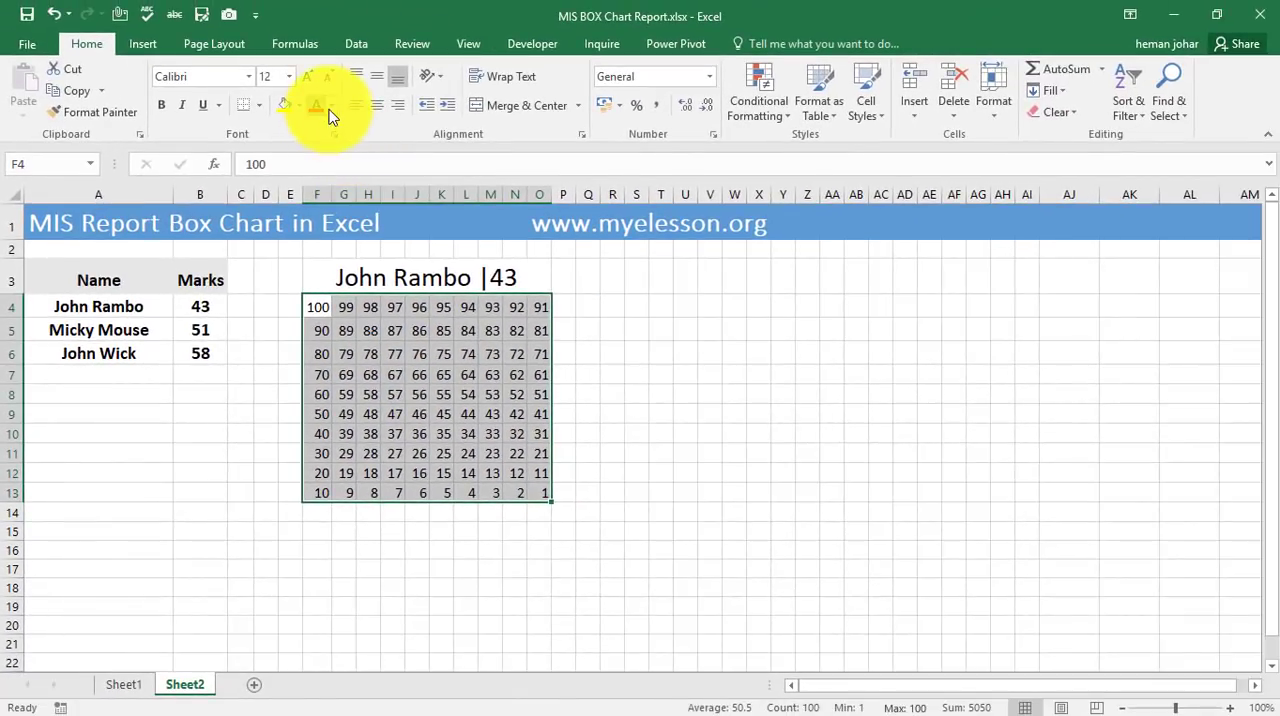
left_click(306, 115)
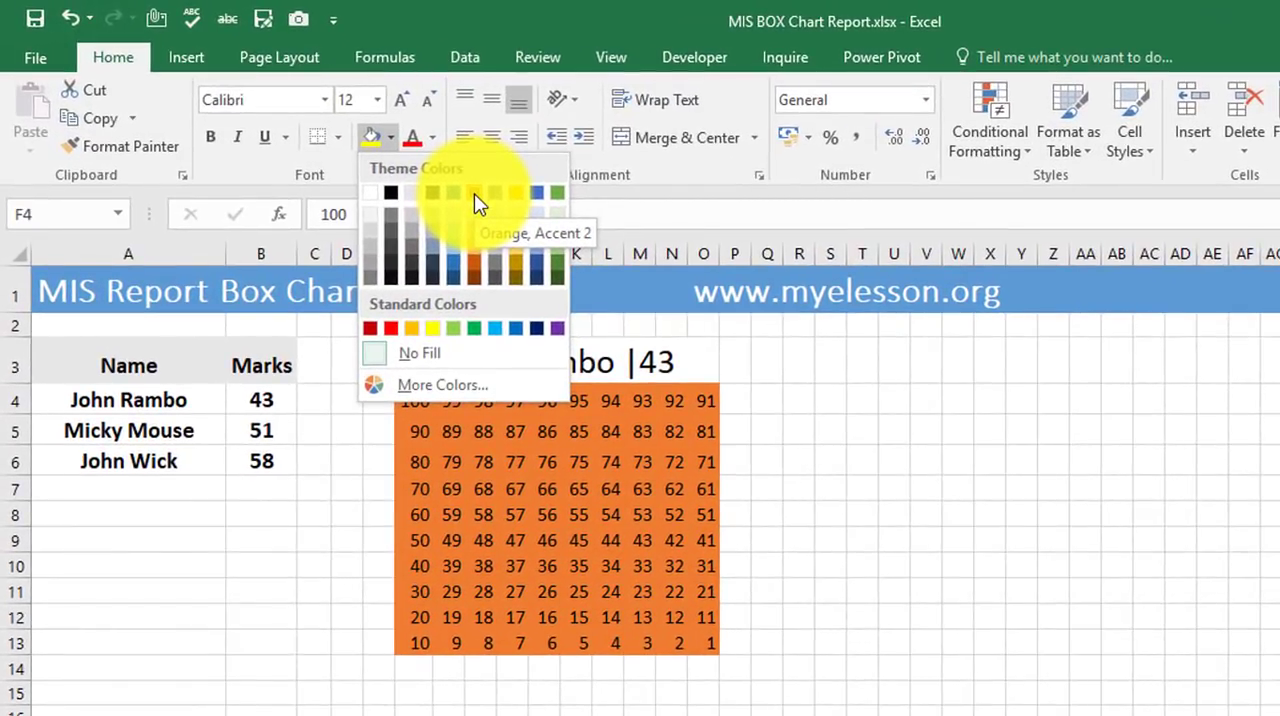
left_click(480, 220)
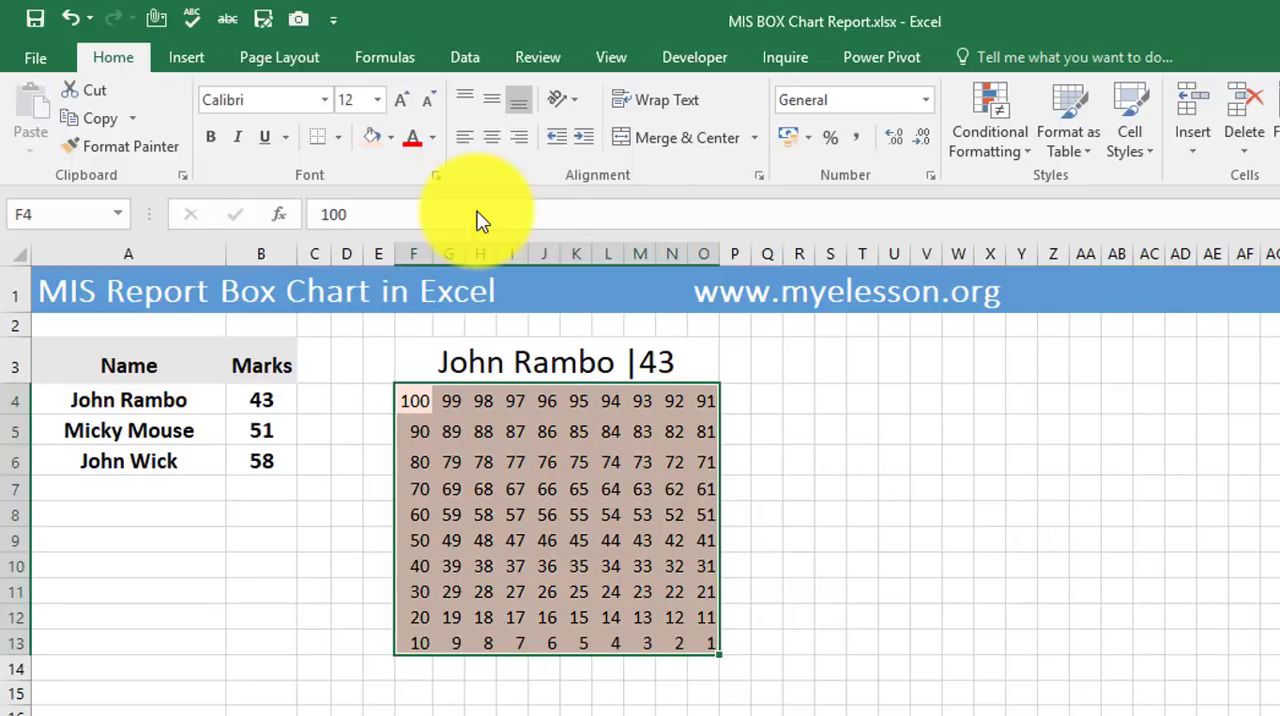
left_click(826, 488)
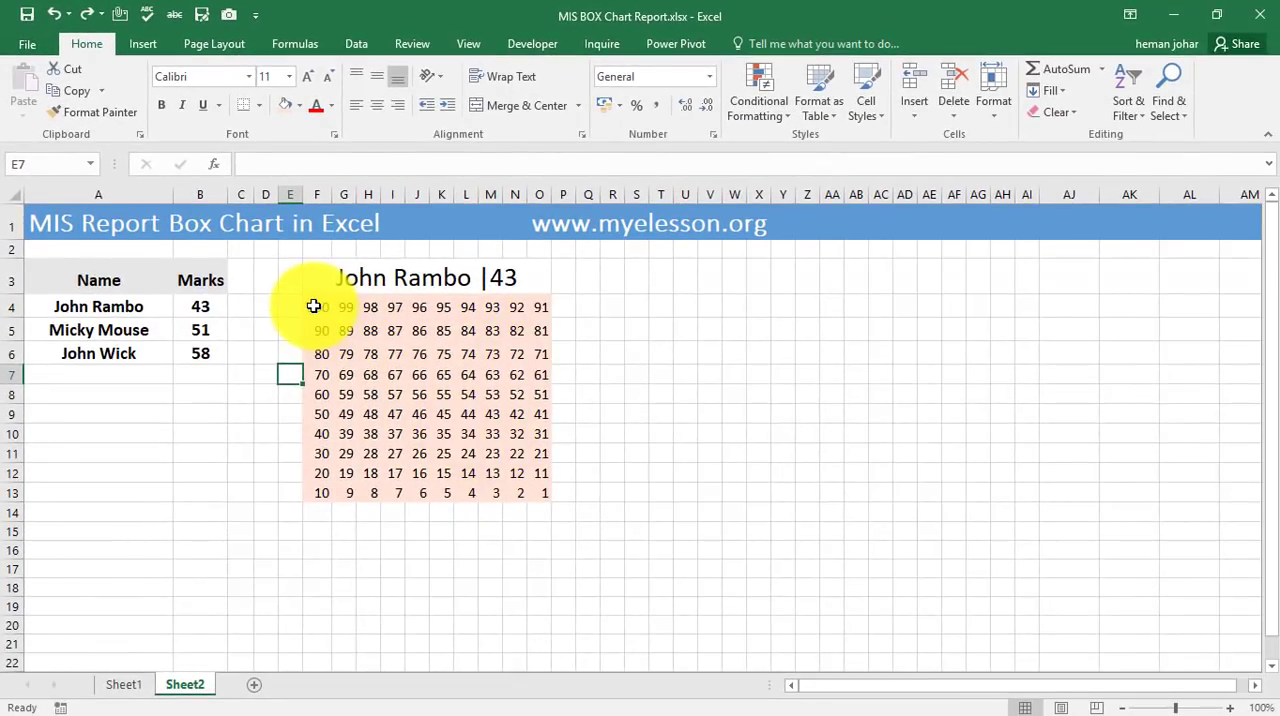
Create a formula-based conditional formatting rule for the number grid F4:O13 with the formula =$F$4<=$B$4.
left_click_drag(313, 306, 532, 488)
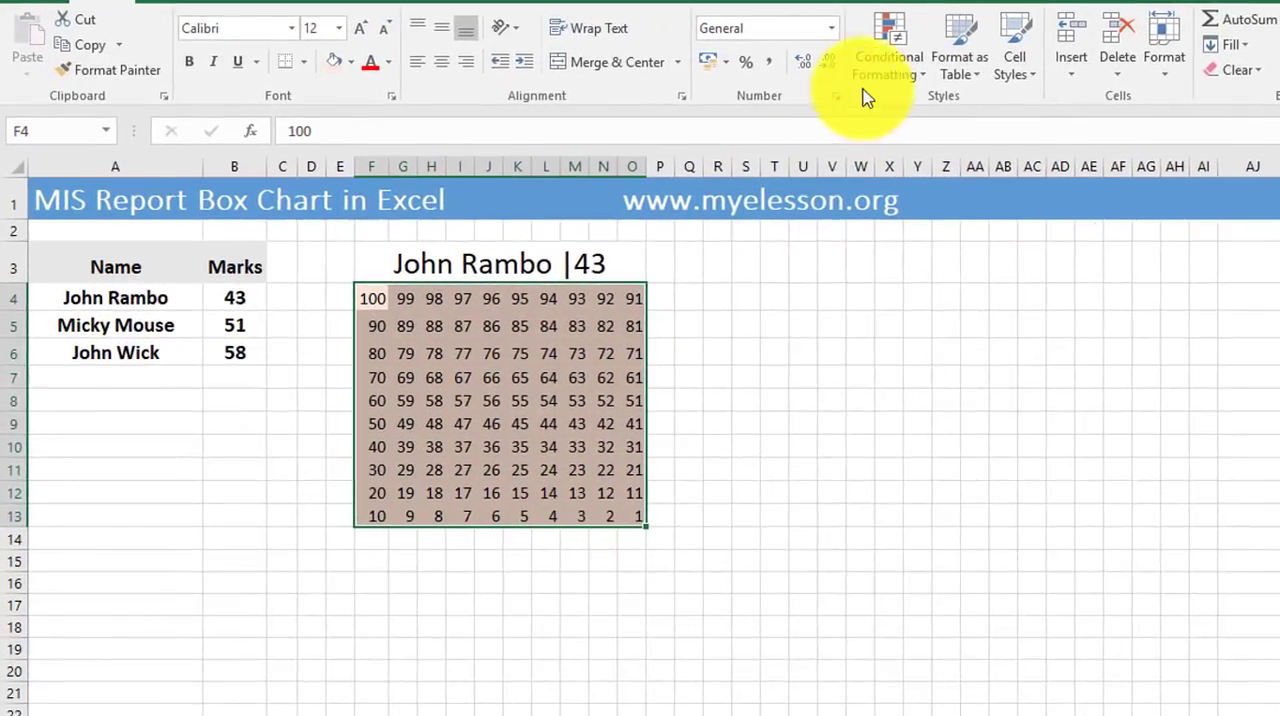
left_click(889, 64)
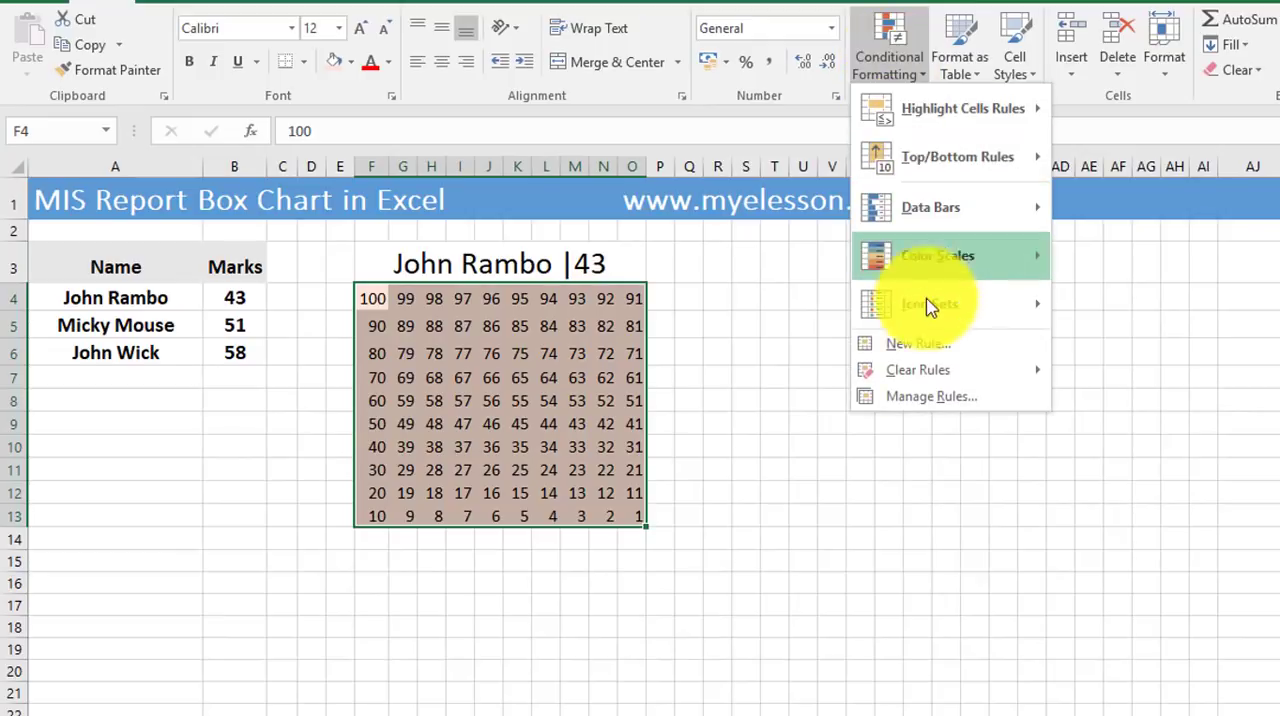
left_click(918, 345)
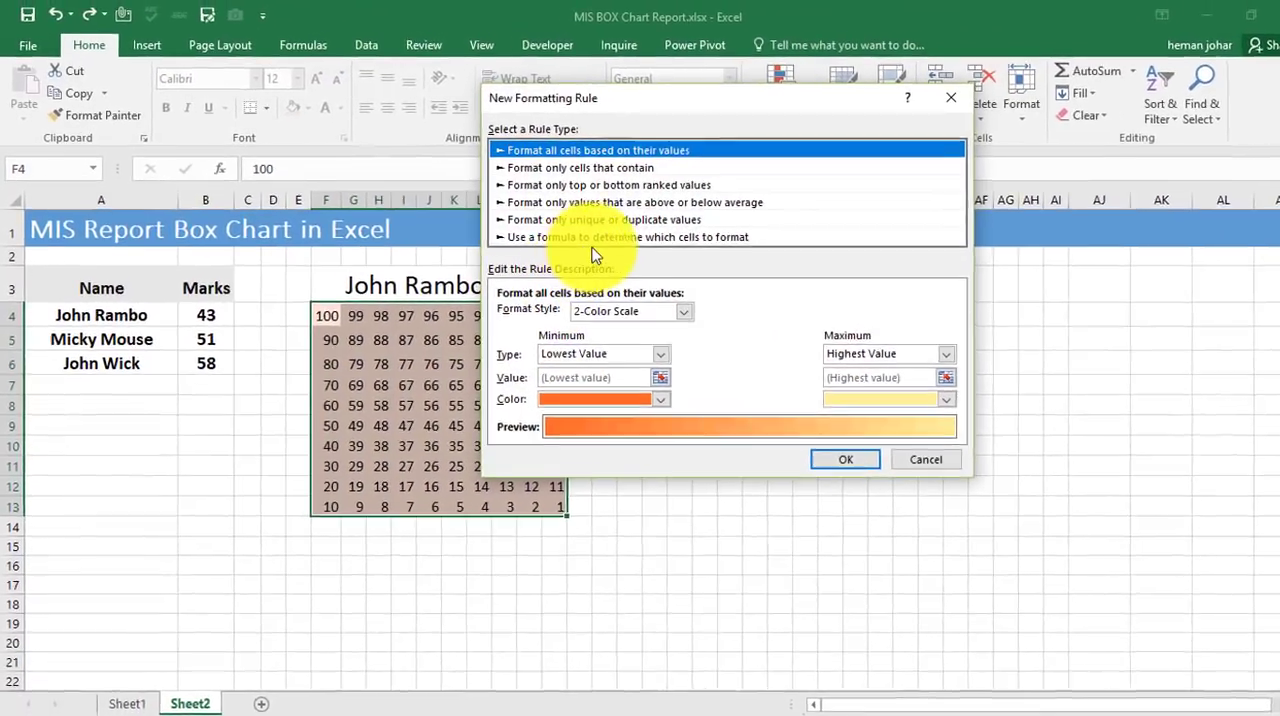
left_click(630, 225)
left_click(765, 418)
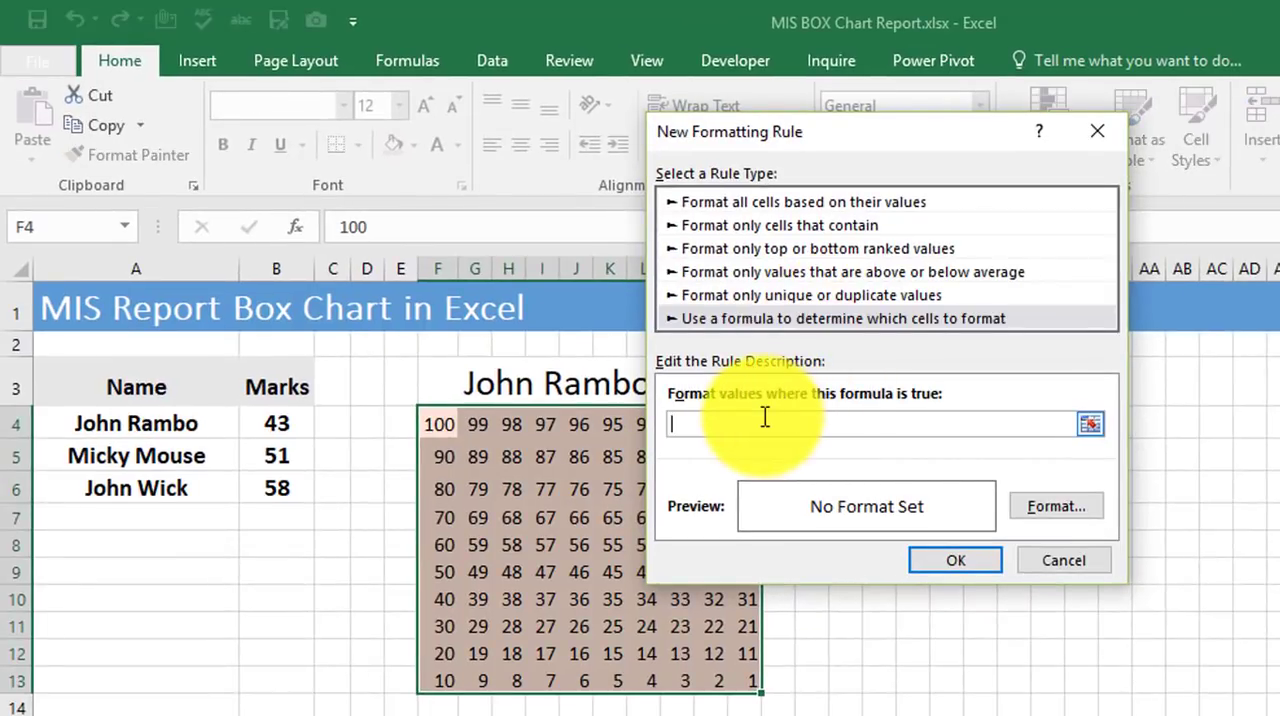
type("=")
left_click(440, 423)
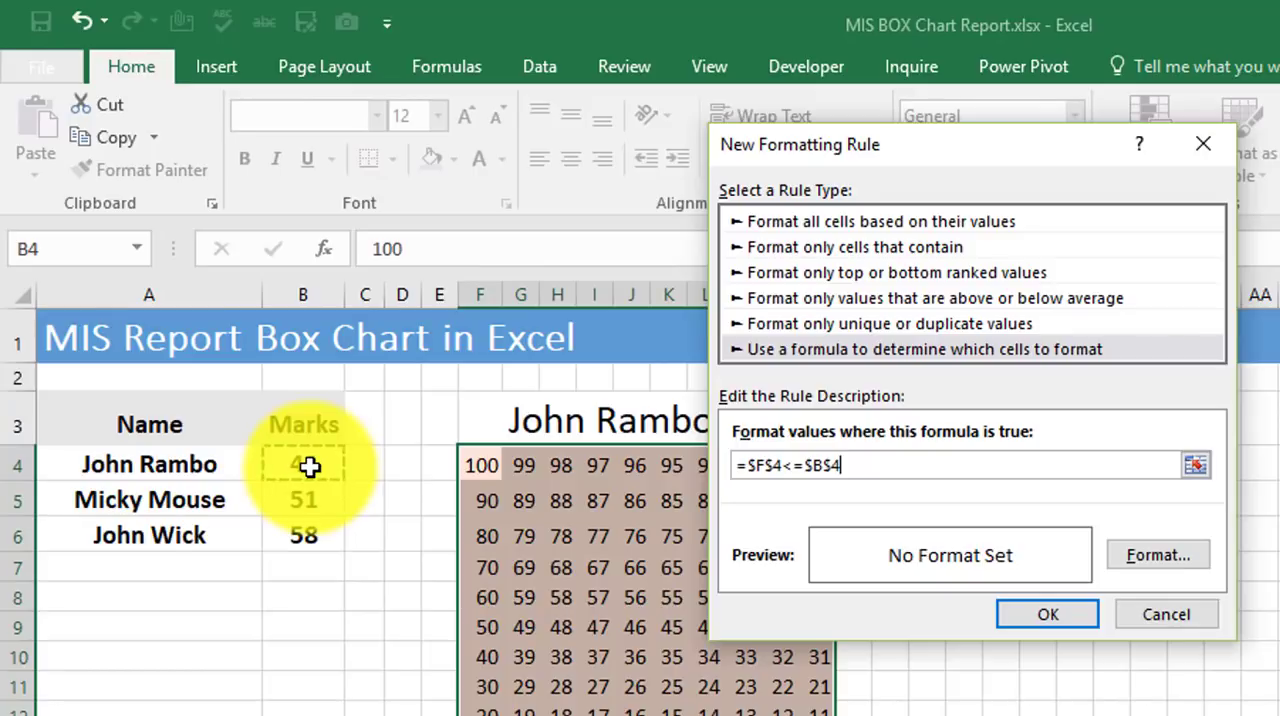
Set the rule's format to the base orange theme colour as the cell fill.
left_click(1140, 556)
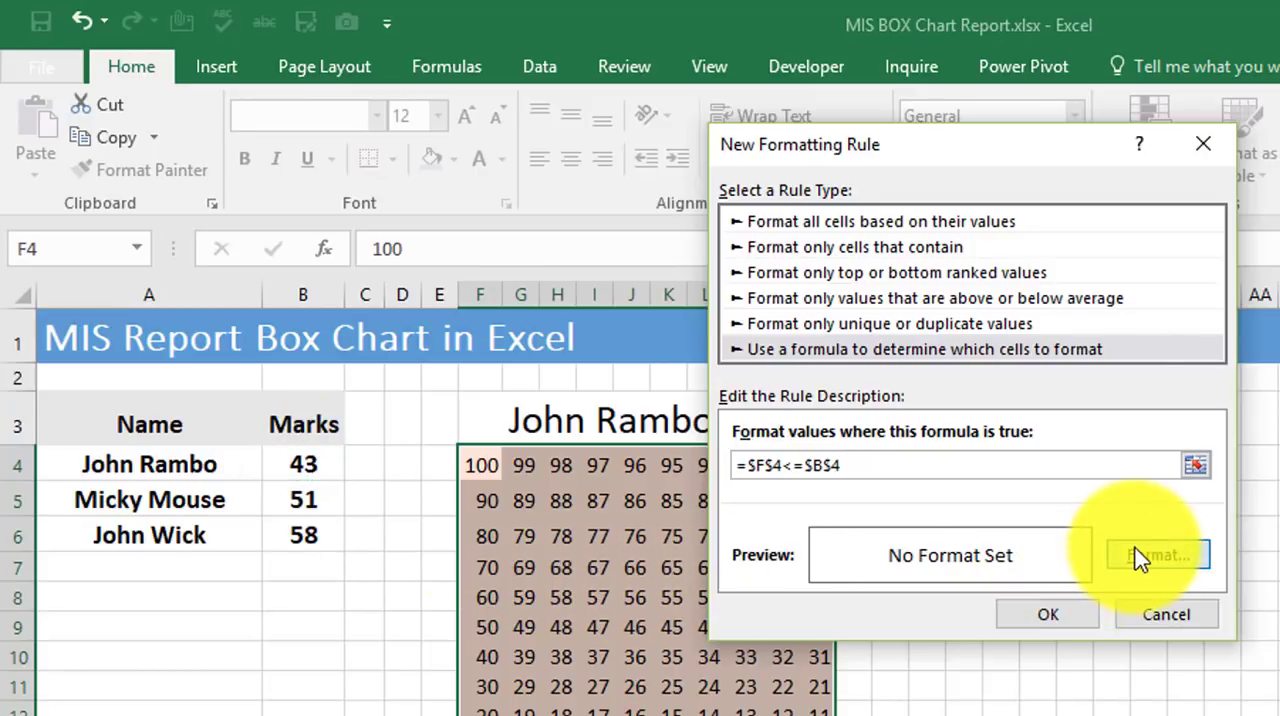
left_click(883, 183)
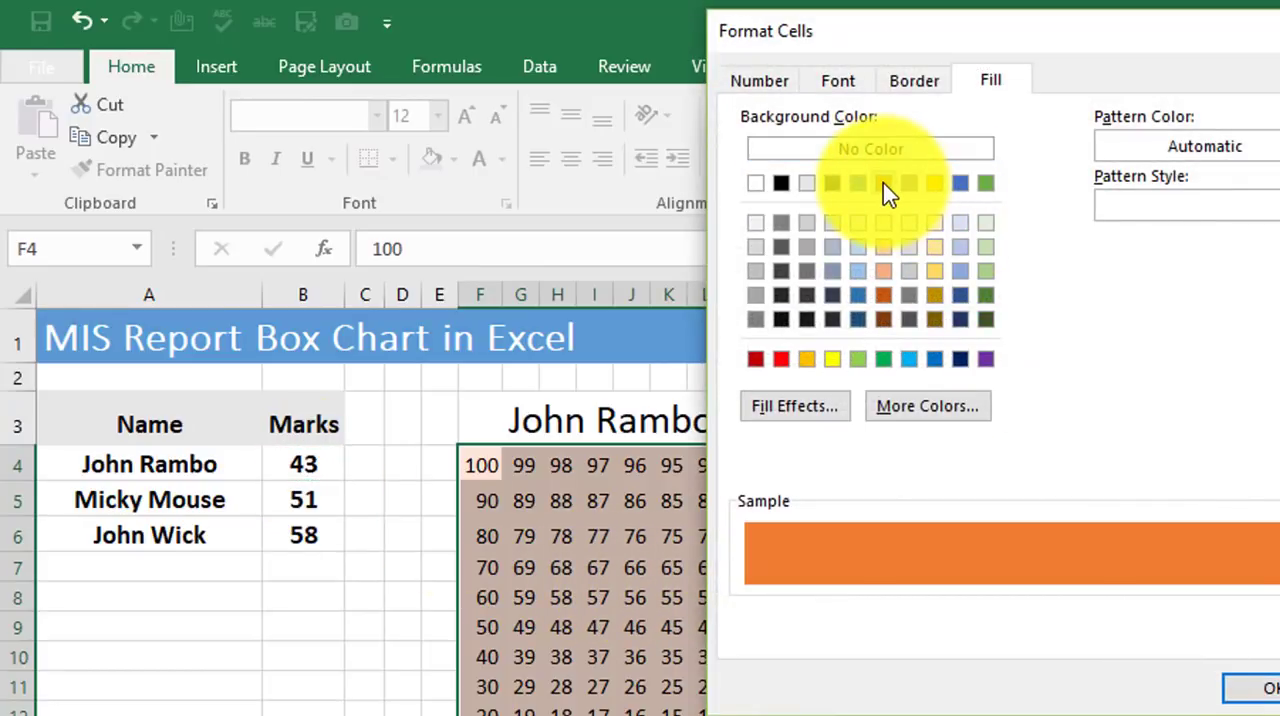
left_click(1252, 689)
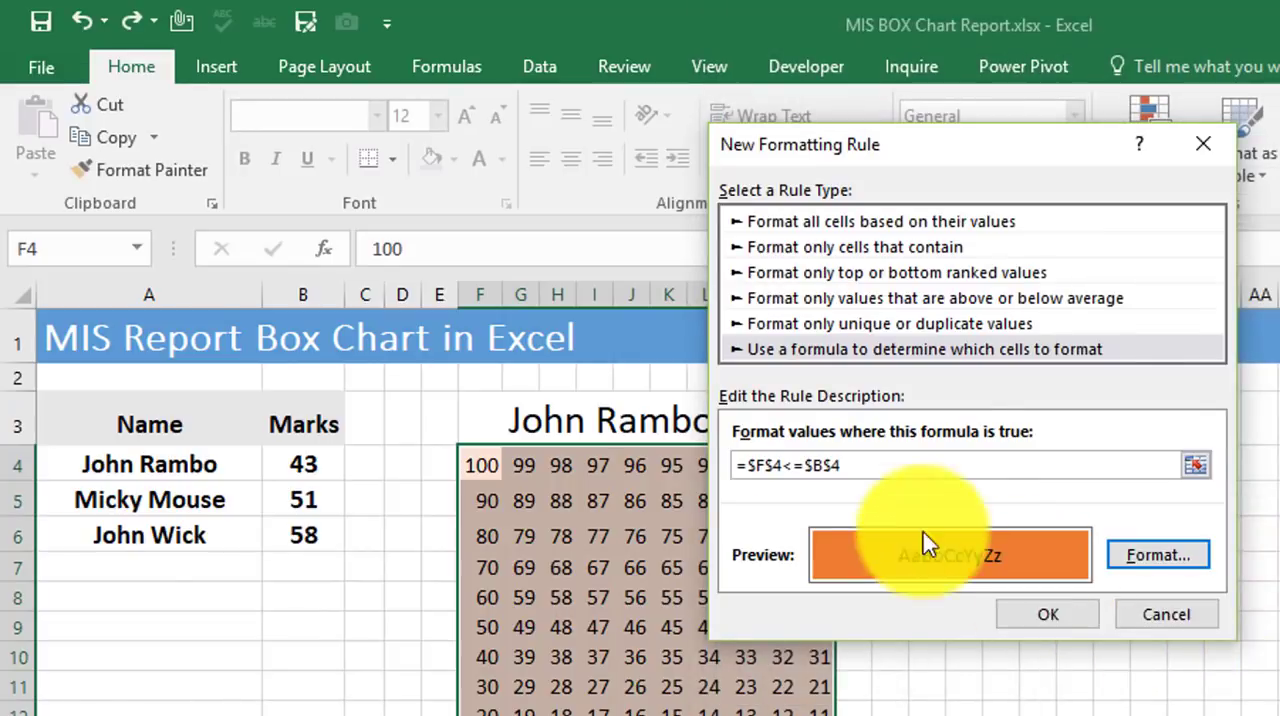
Make the F4 reference relative so the rule reads =F4<=$B$4, and apply the rule to the grid.
left_click(776, 468)
key("BackSpace")
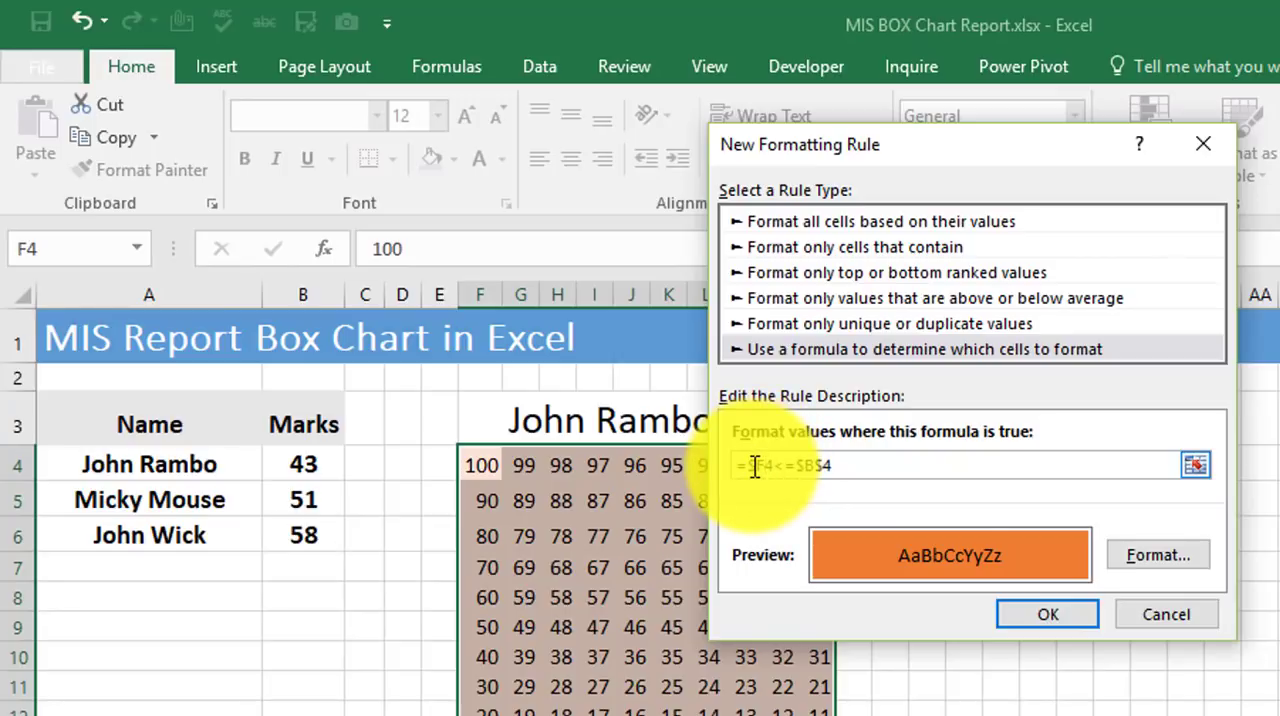
left_click(1043, 616)
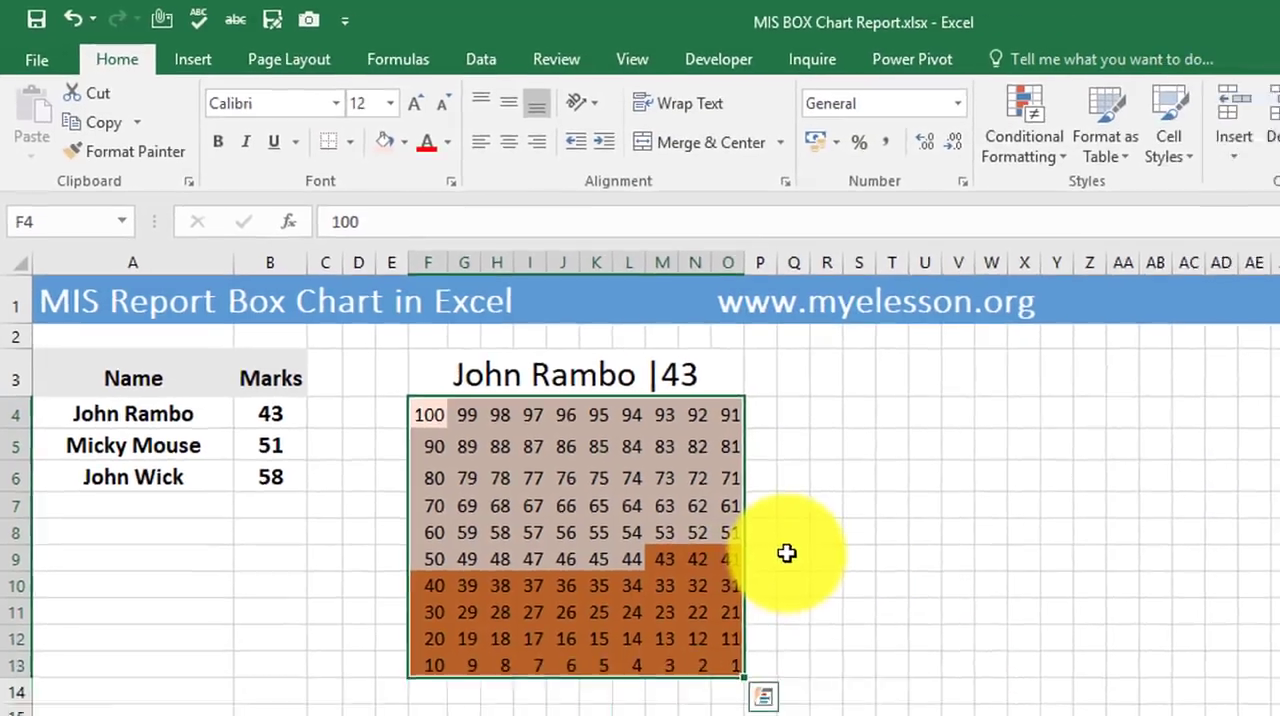
left_click(889, 624)
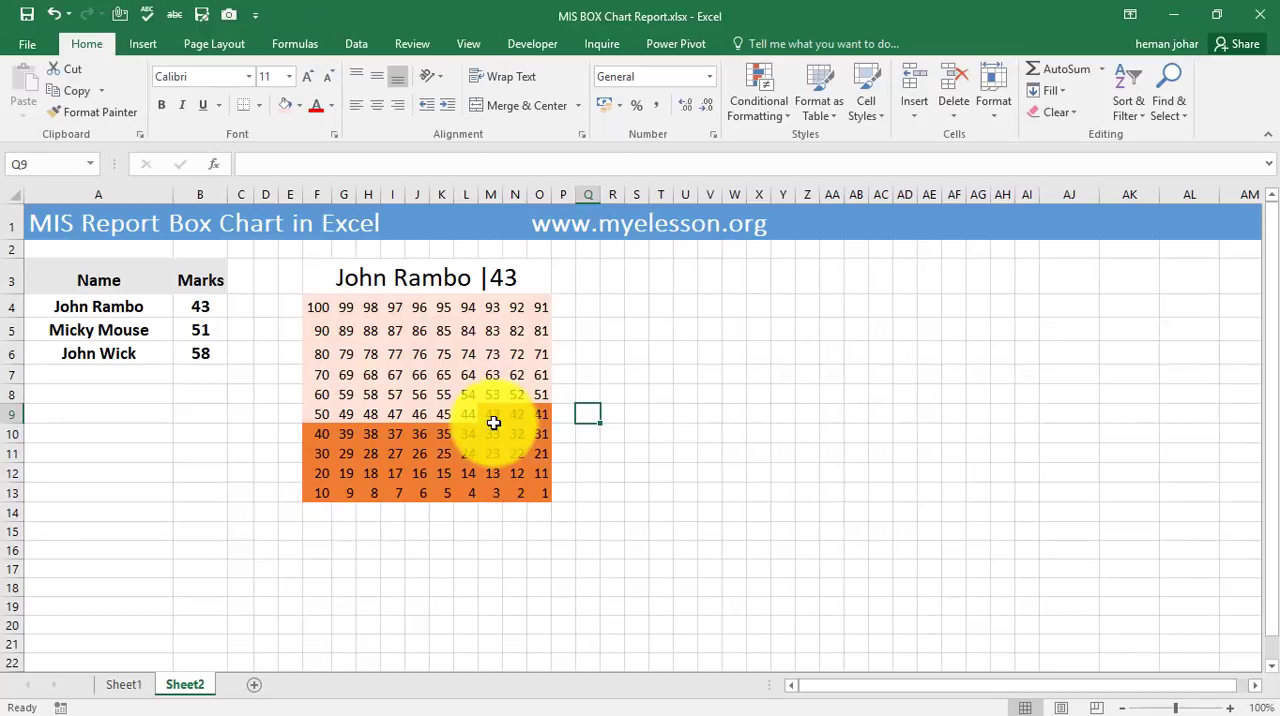
Set the first person's marks in B4 to 85.
left_click(205, 306)
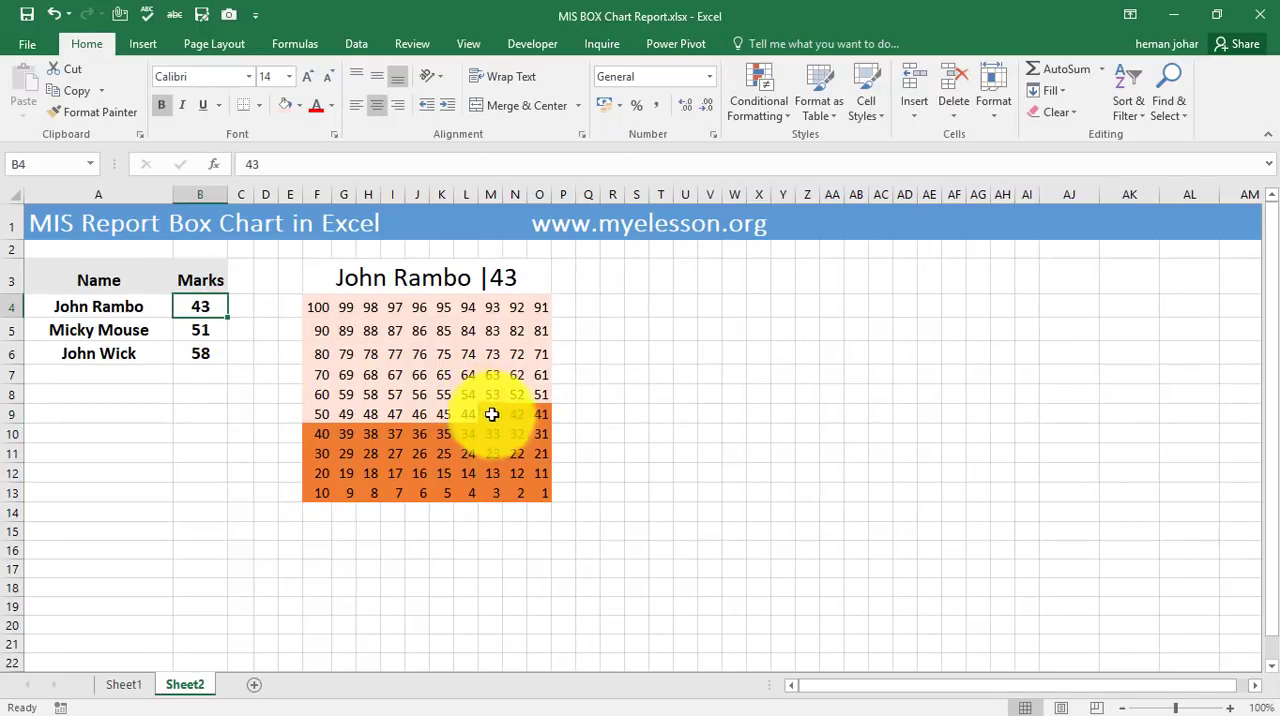
type("85")
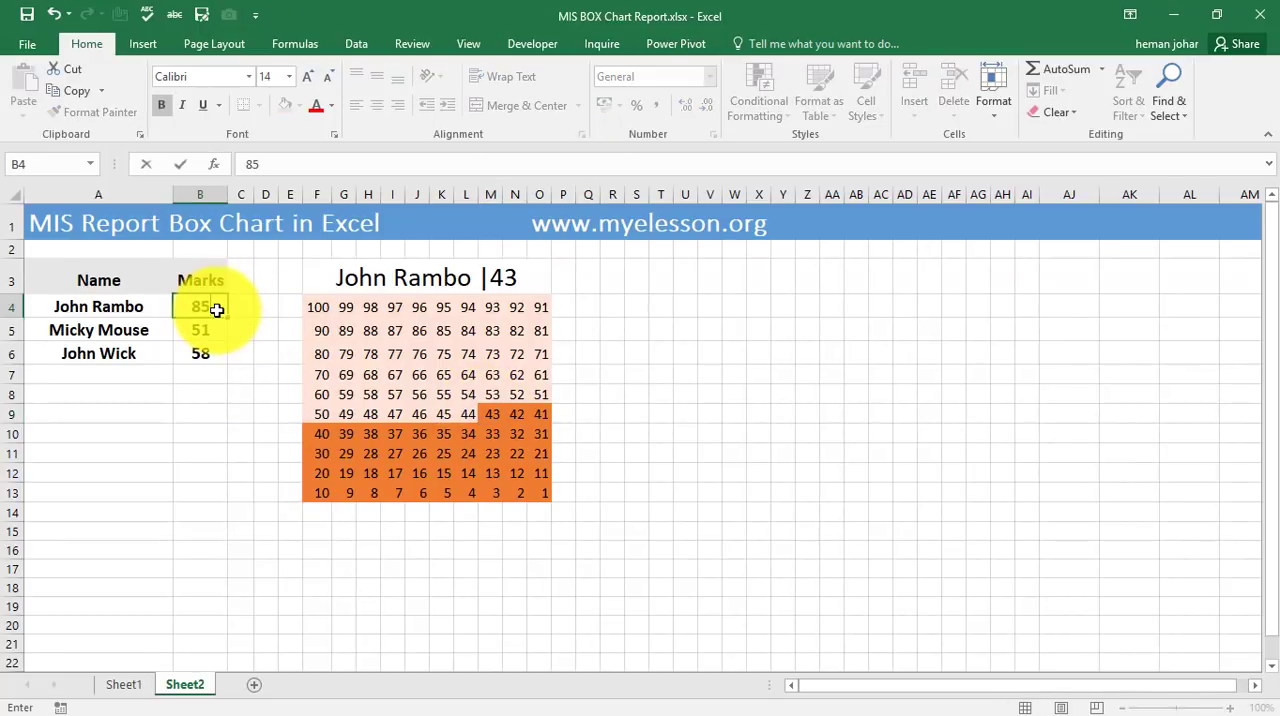
key("Return")
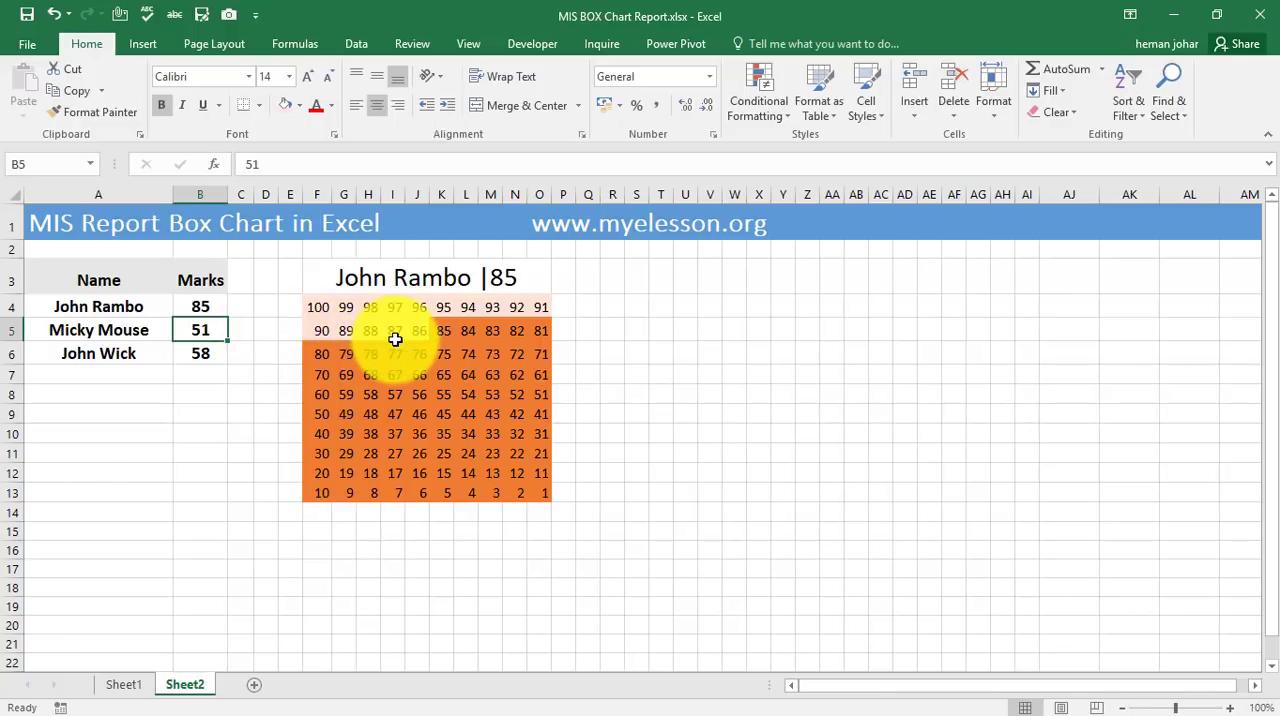
Fill the merged title cell F3 with the base orange theme colour.
left_click(320, 272)
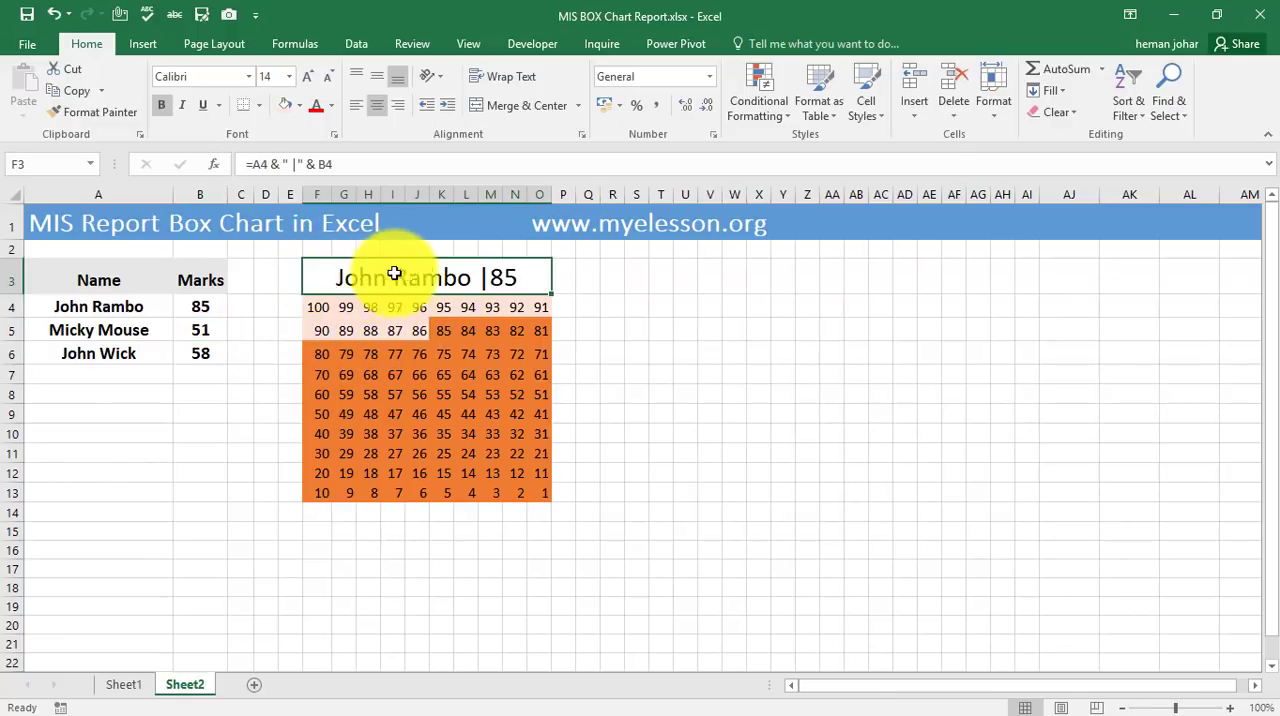
left_click(299, 105)
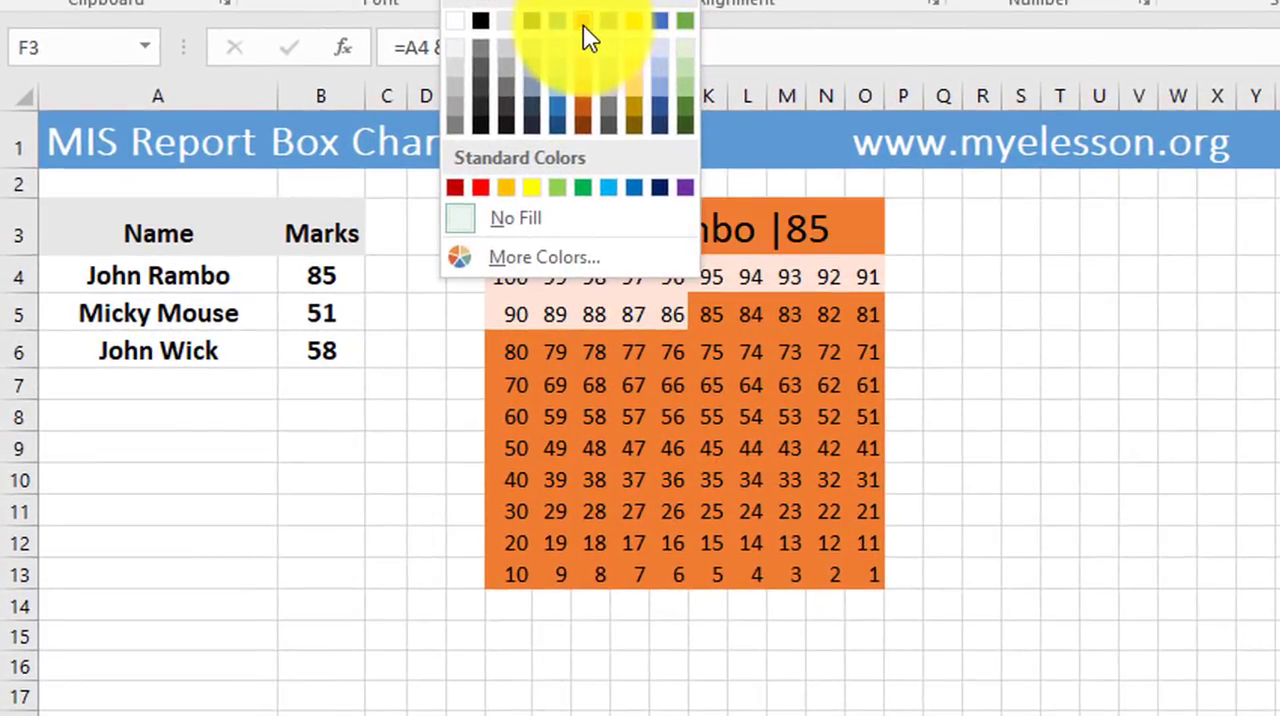
left_click(584, 28)
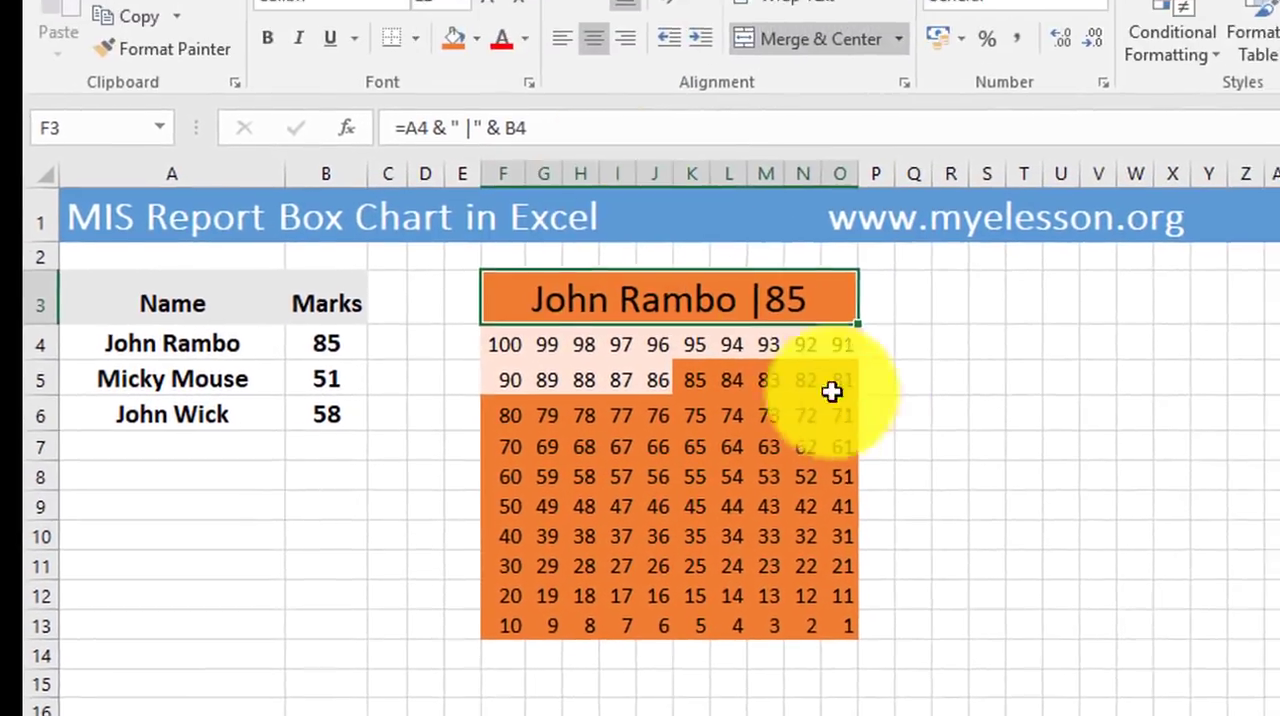
left_click(982, 385)
Apply thick outside borders around the whole chart F3:O13 and around its merged title F3.
left_click(690, 230)
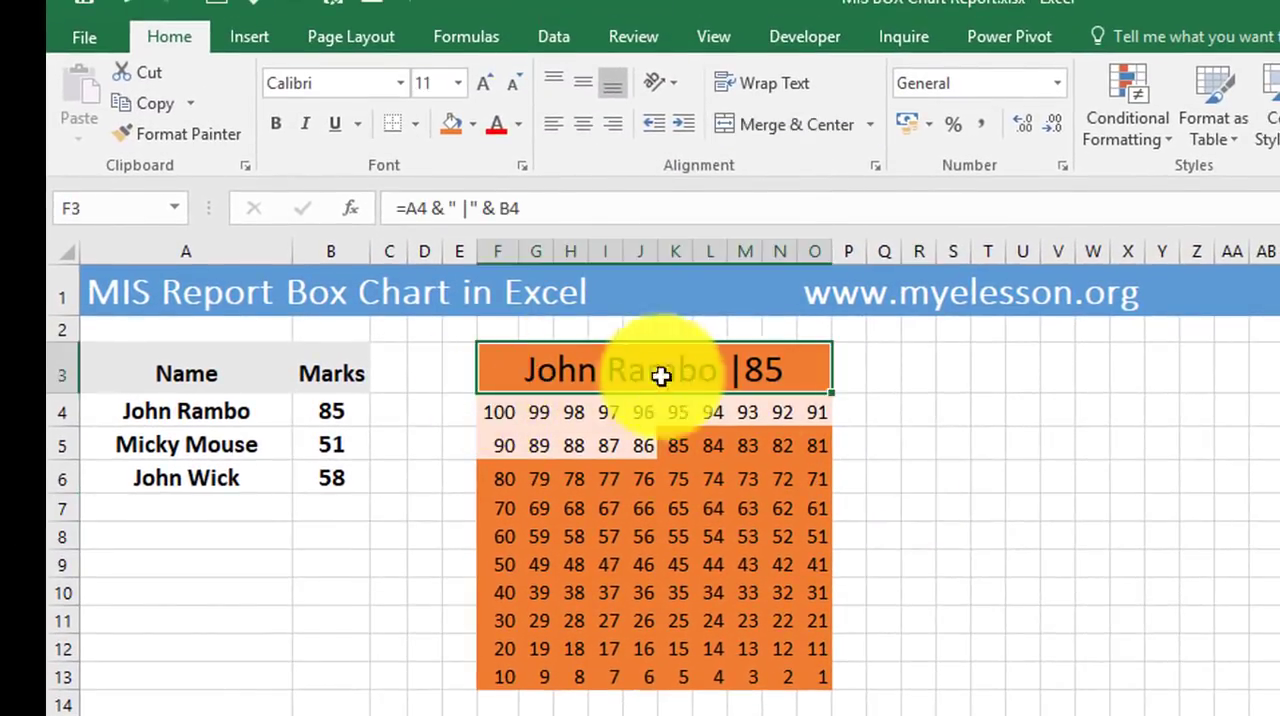
left_click_drag(661, 376, 769, 675)
left_click_drag(708, 622, 682, 616)
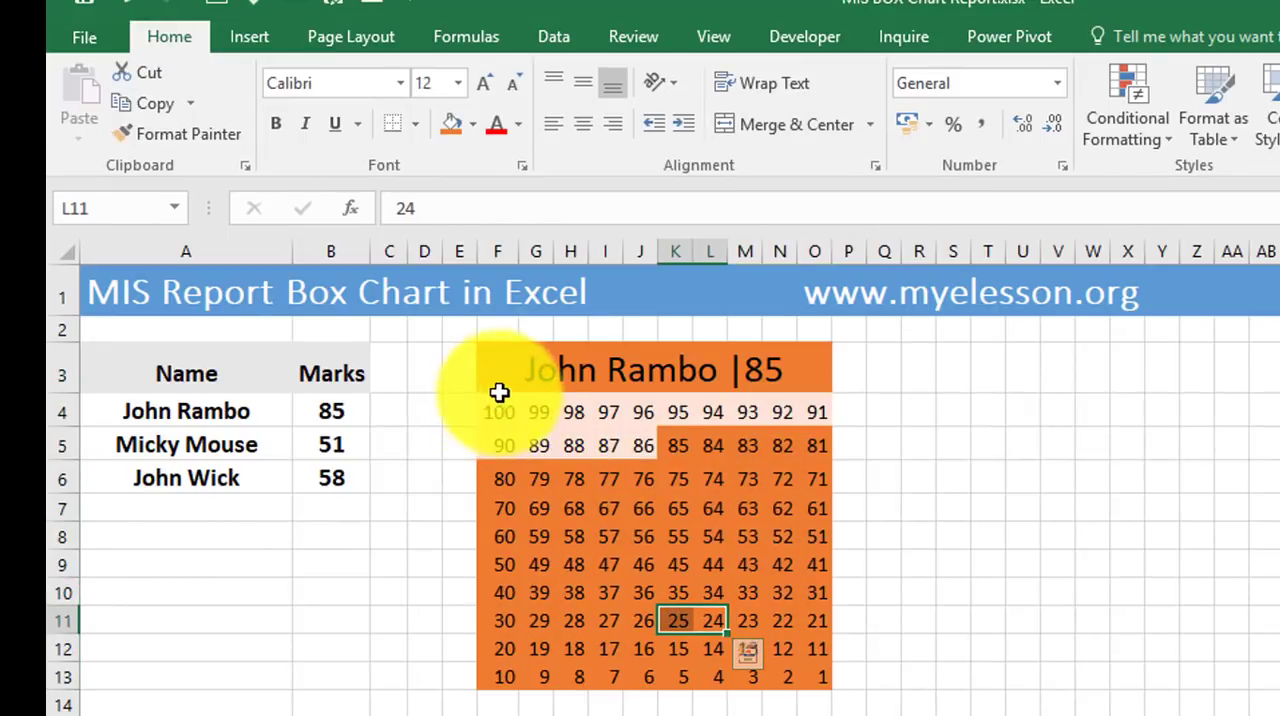
left_click_drag(766, 385, 794, 677)
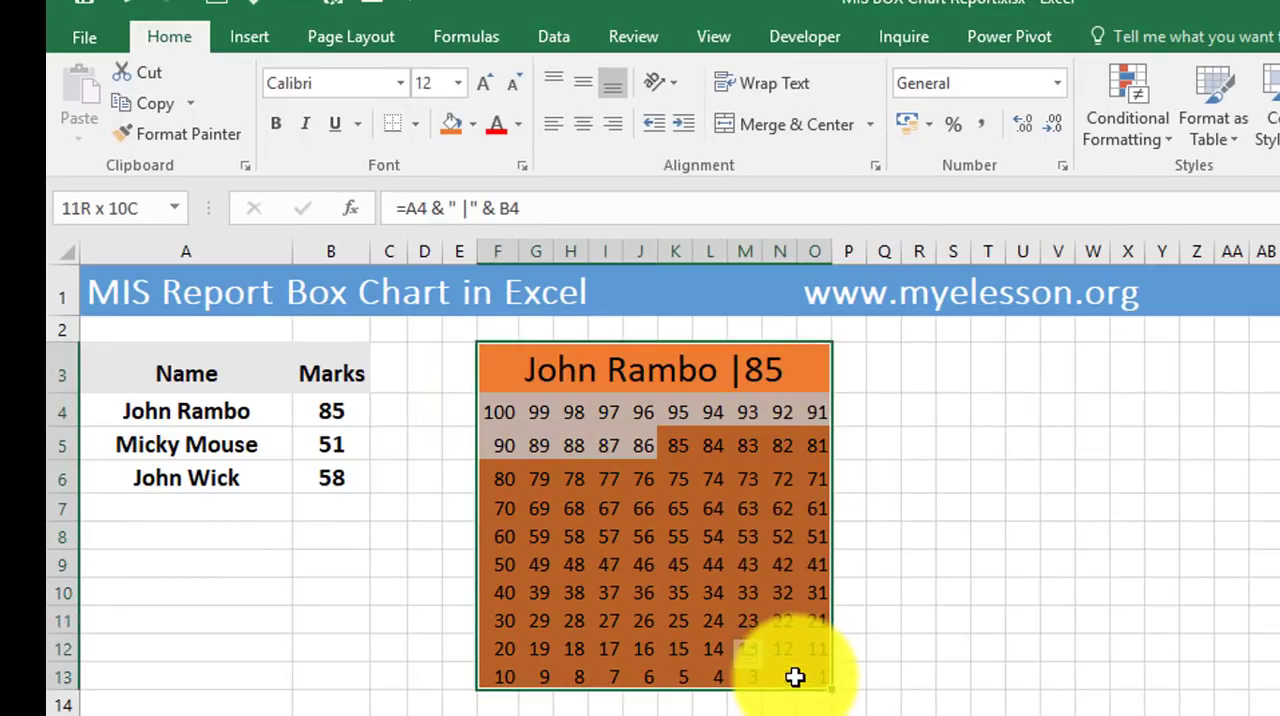
left_click(415, 124)
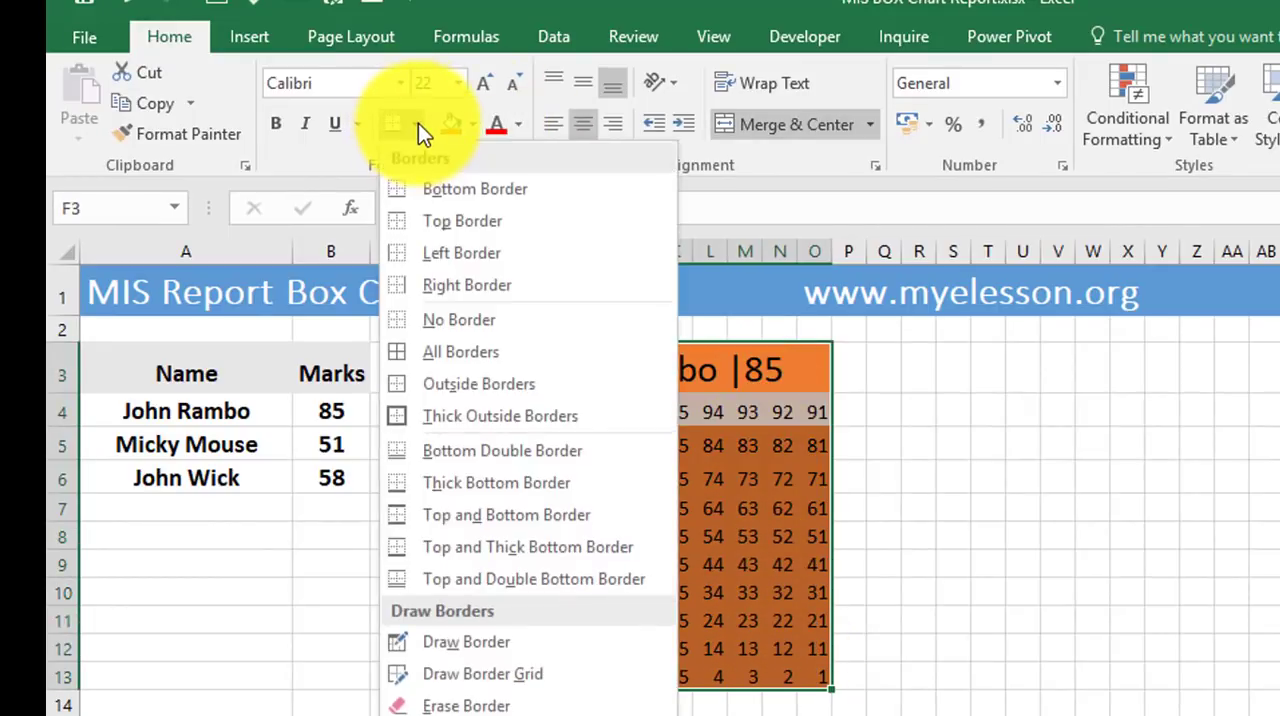
left_click(460, 420)
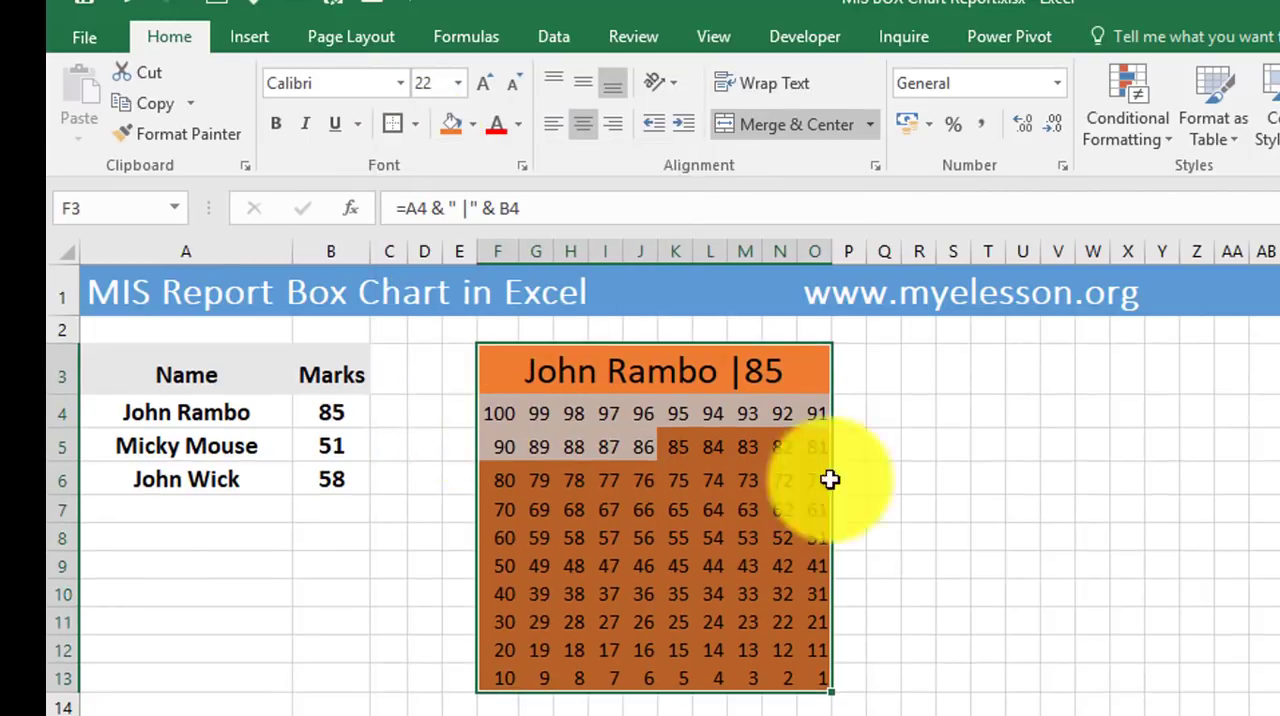
left_click(953, 509)
left_click(490, 372)
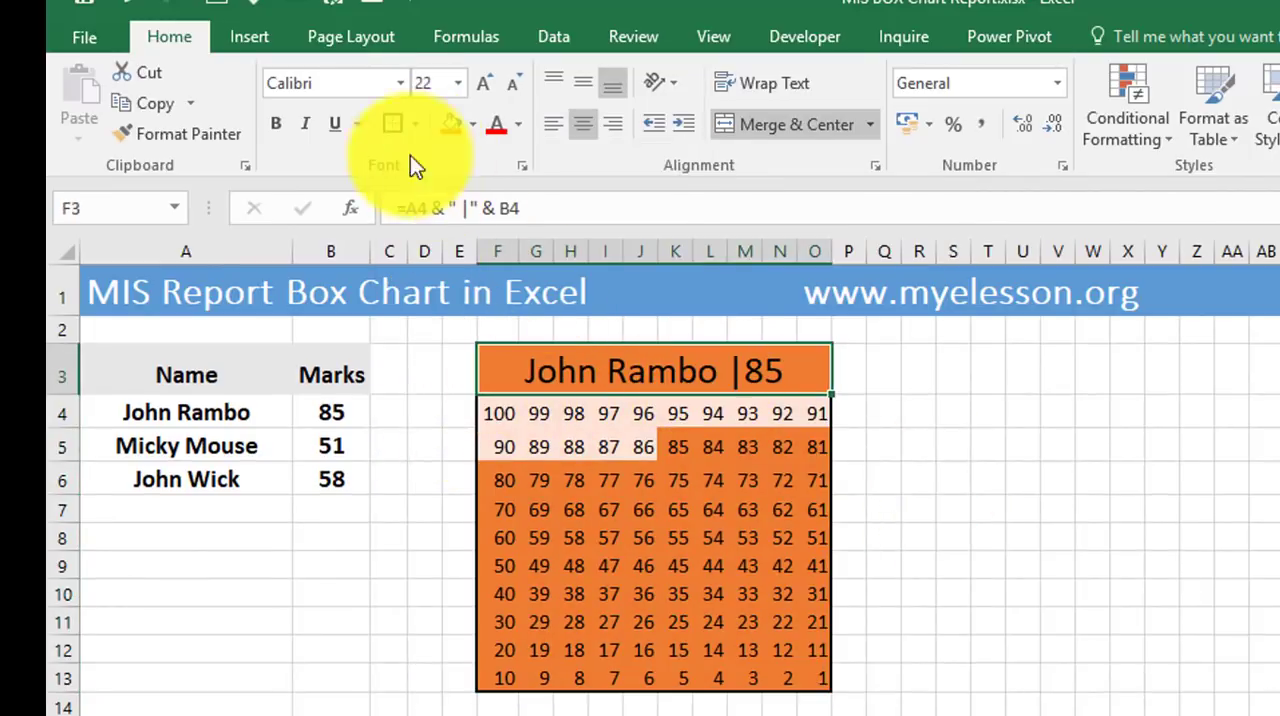
left_click(1015, 508)
Apply all borders to the cells of the number grid F4:O13.
left_click_drag(508, 417, 814, 678)
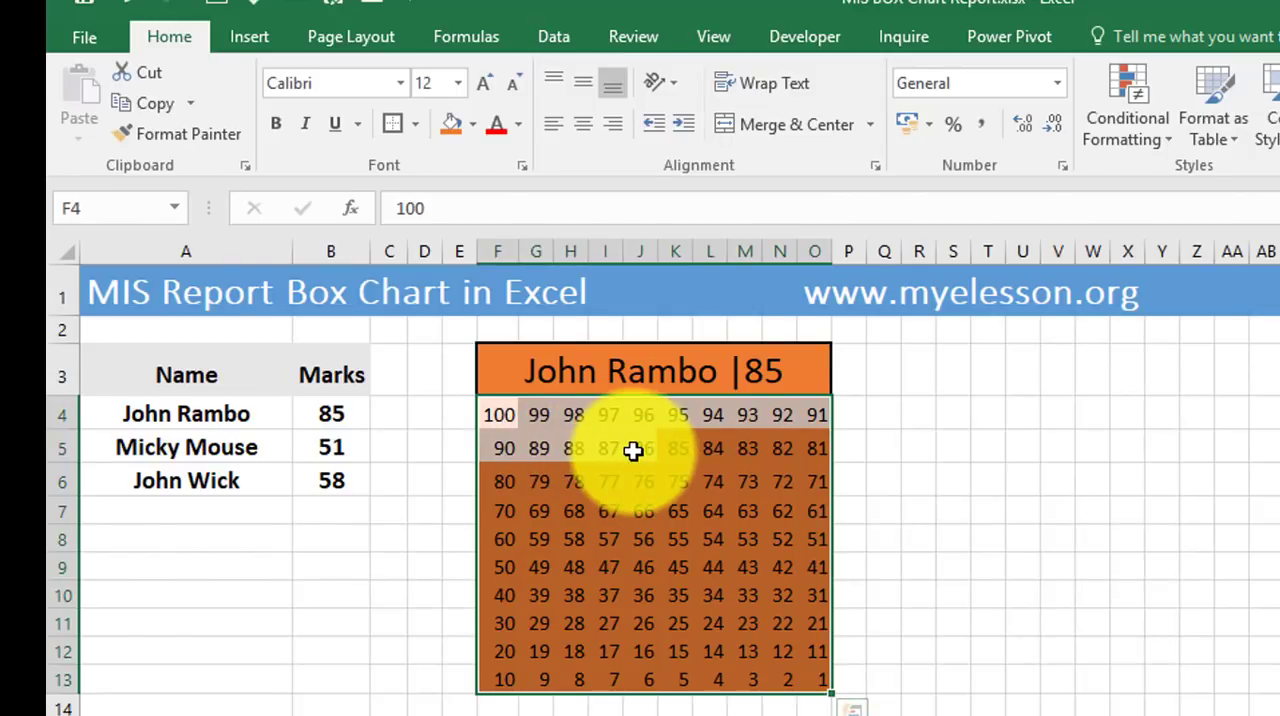
left_click(416, 128)
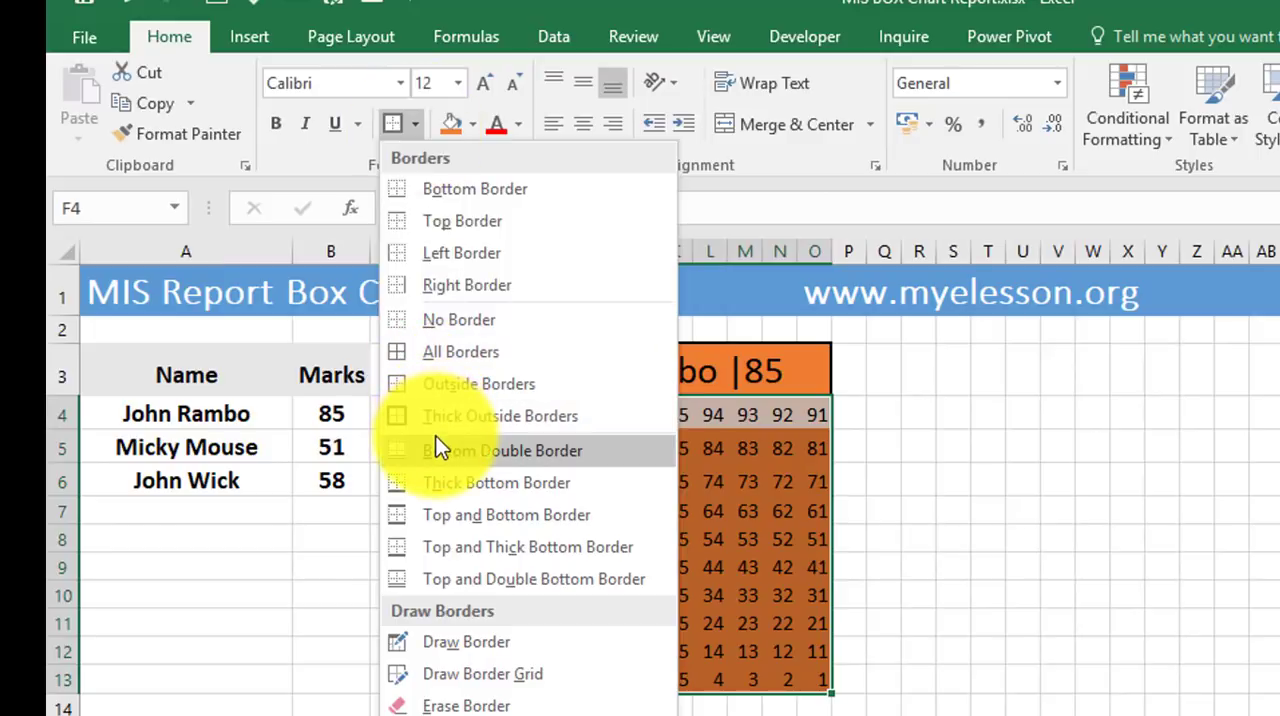
left_click(454, 353)
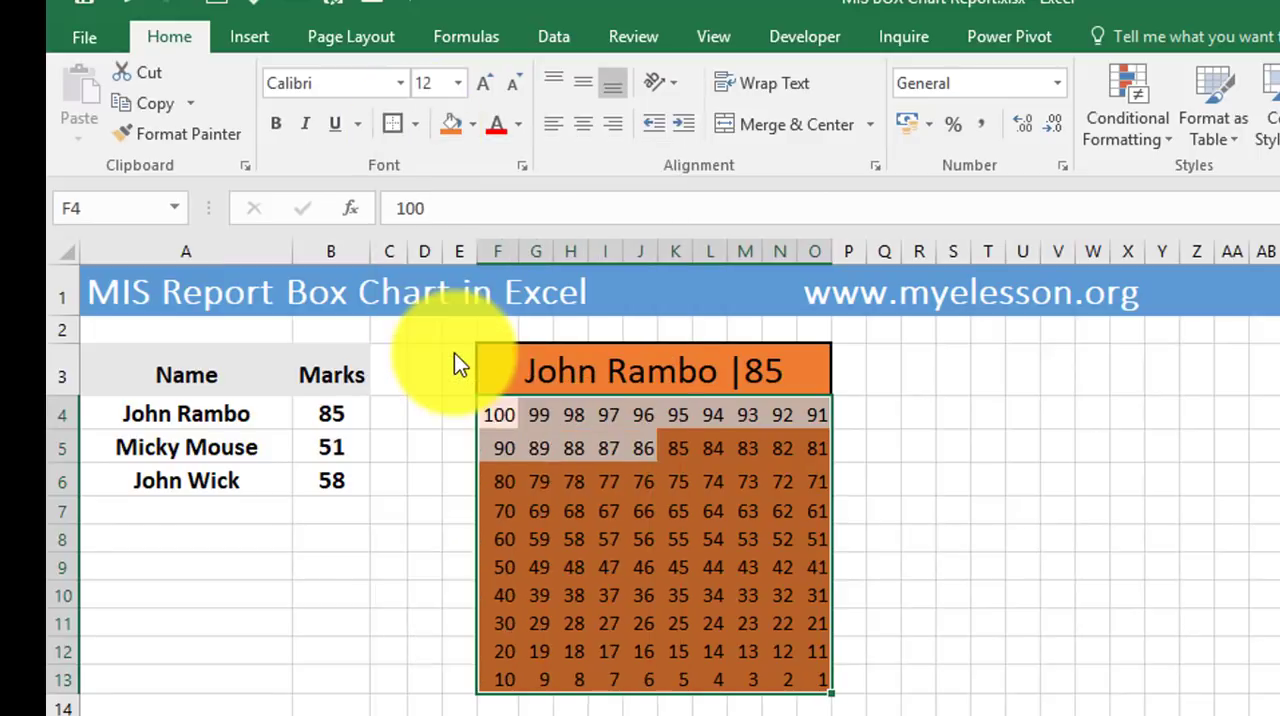
Choose the thick solid border line style and reapply all borders to the number grid F4:O13.
left_click(416, 124)
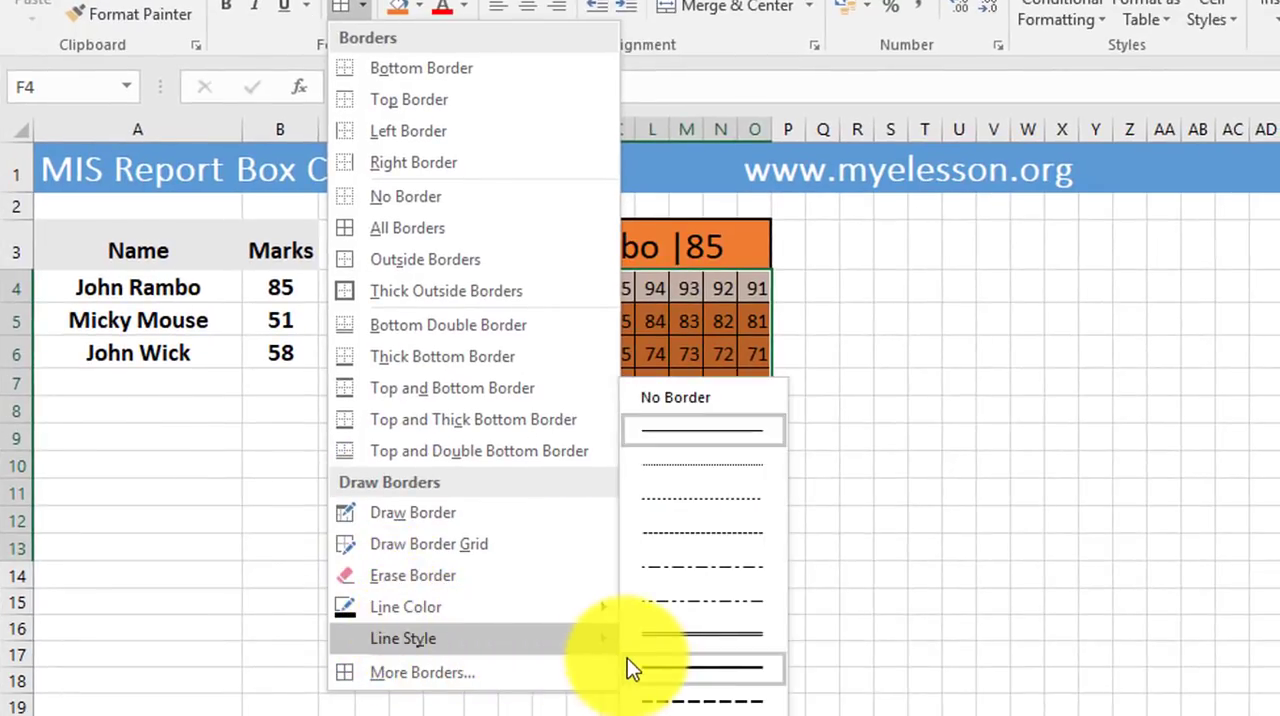
left_click(666, 674)
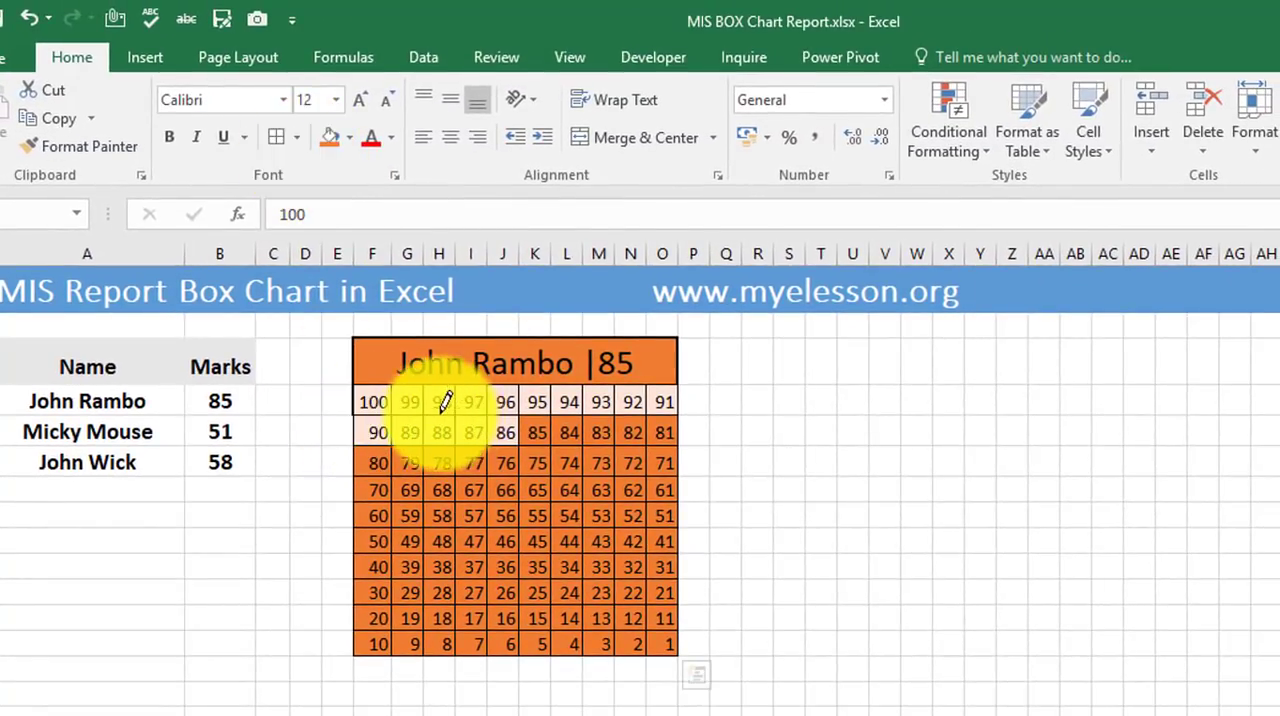
key("Escape")
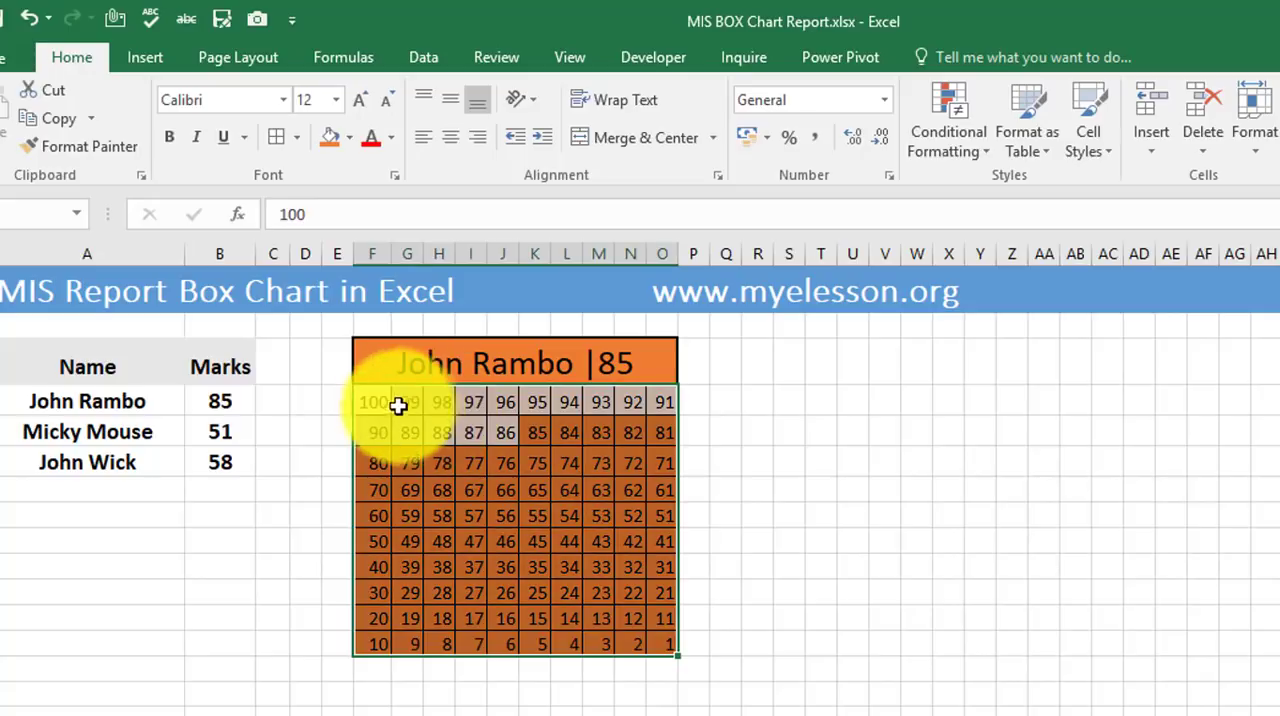
mouse_move(372, 401)
left_mouse_down()
mouse_move(558, 412)
mouse_move(657, 579)
mouse_move(664, 644)
left_mouse_up()
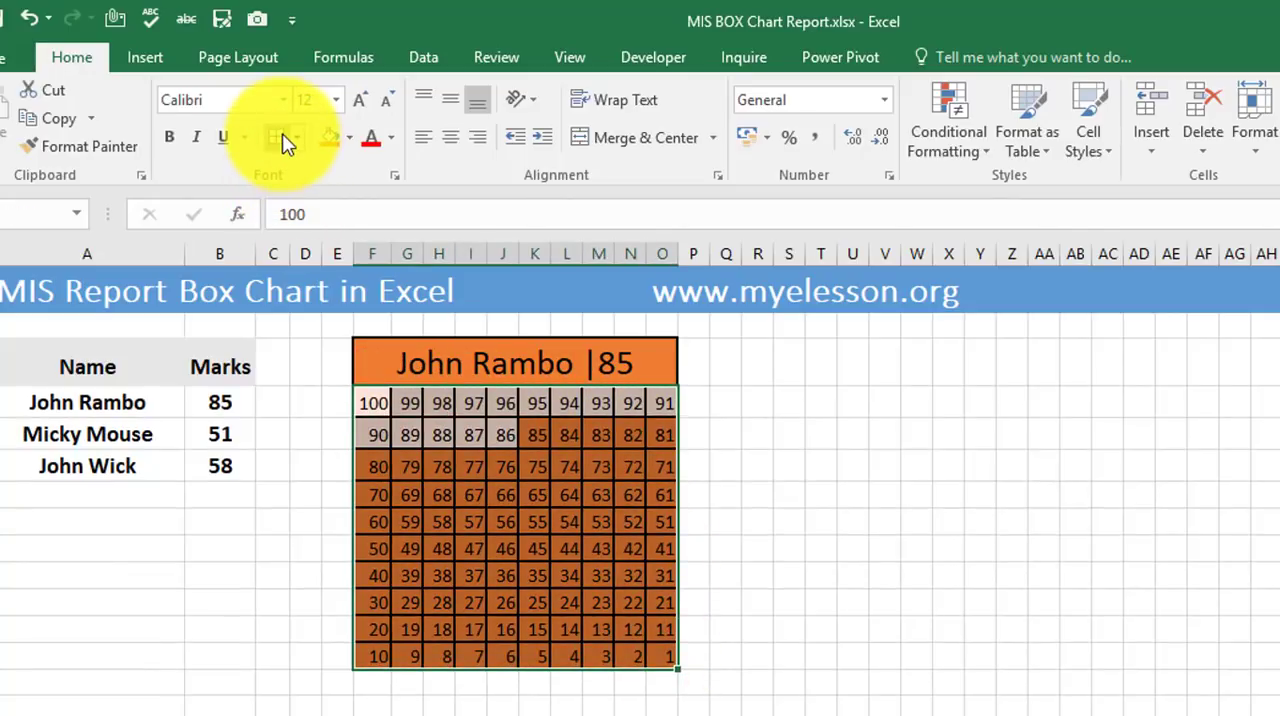
left_click(726, 467)
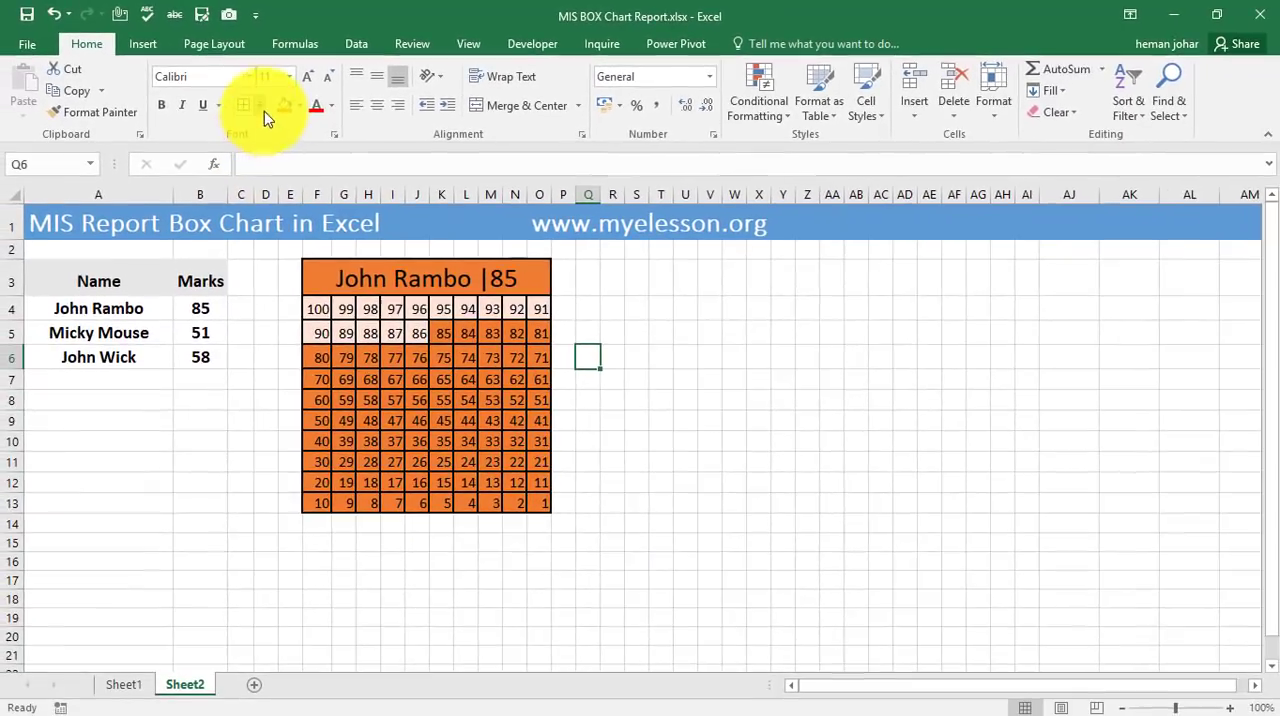
Set the border line colour to white and reapply all borders to the number grid F4:O13.
left_click(297, 138)
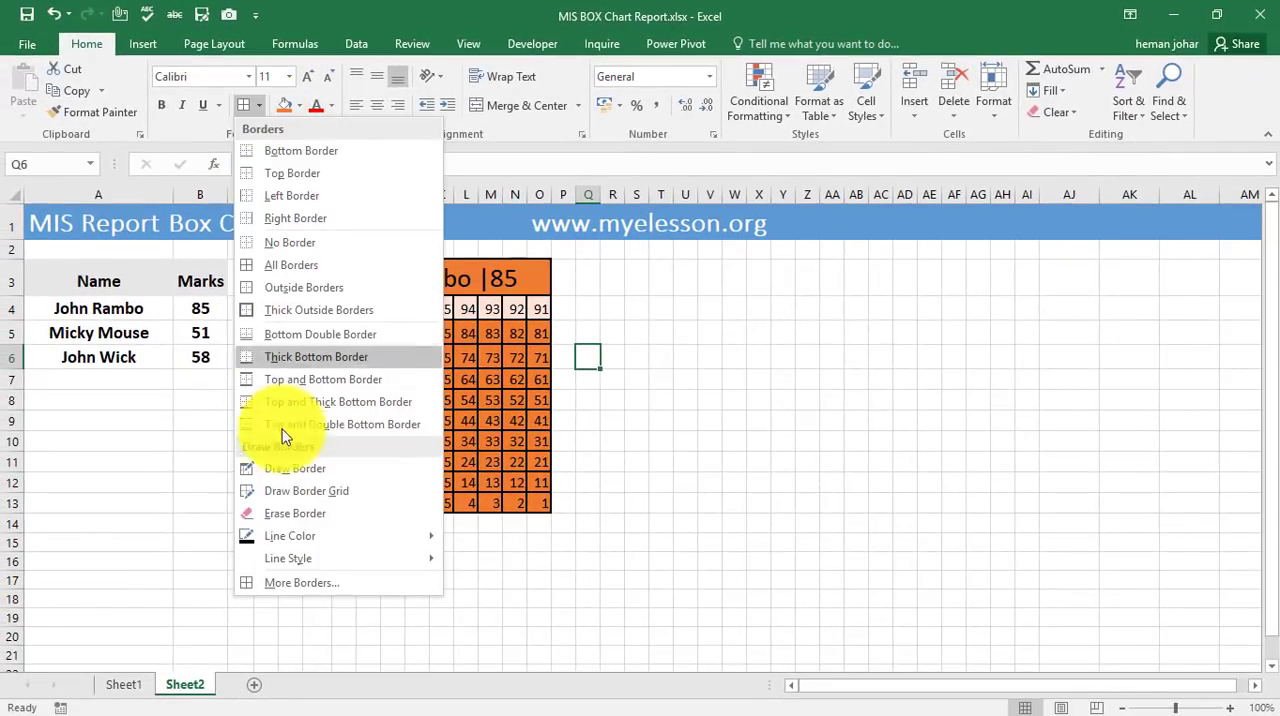
mouse_move(307, 540)
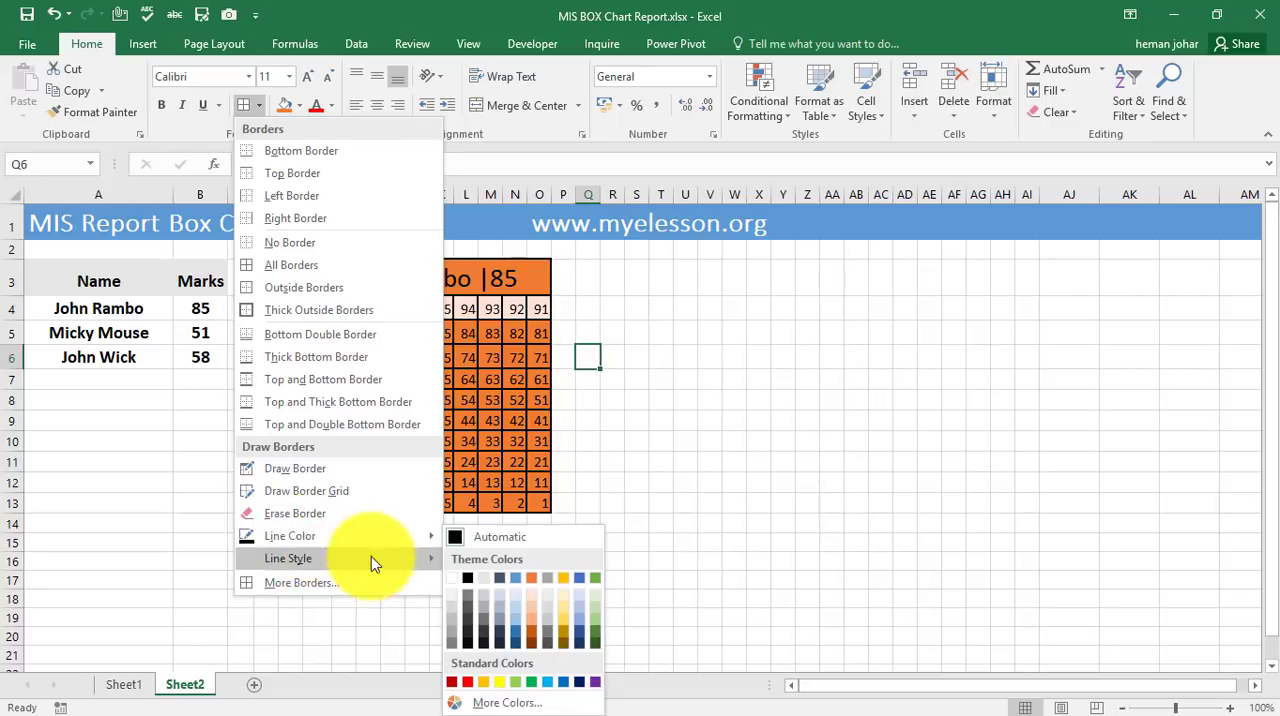
left_click(451, 582)
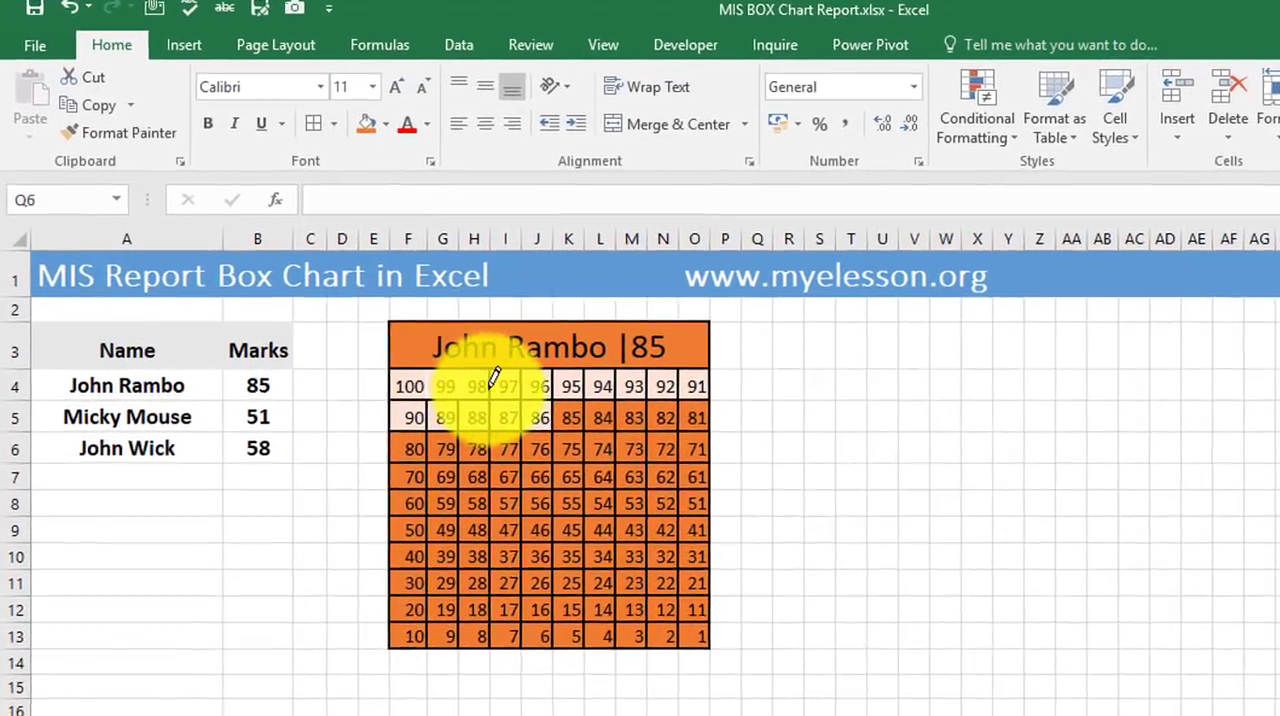
key("Escape")
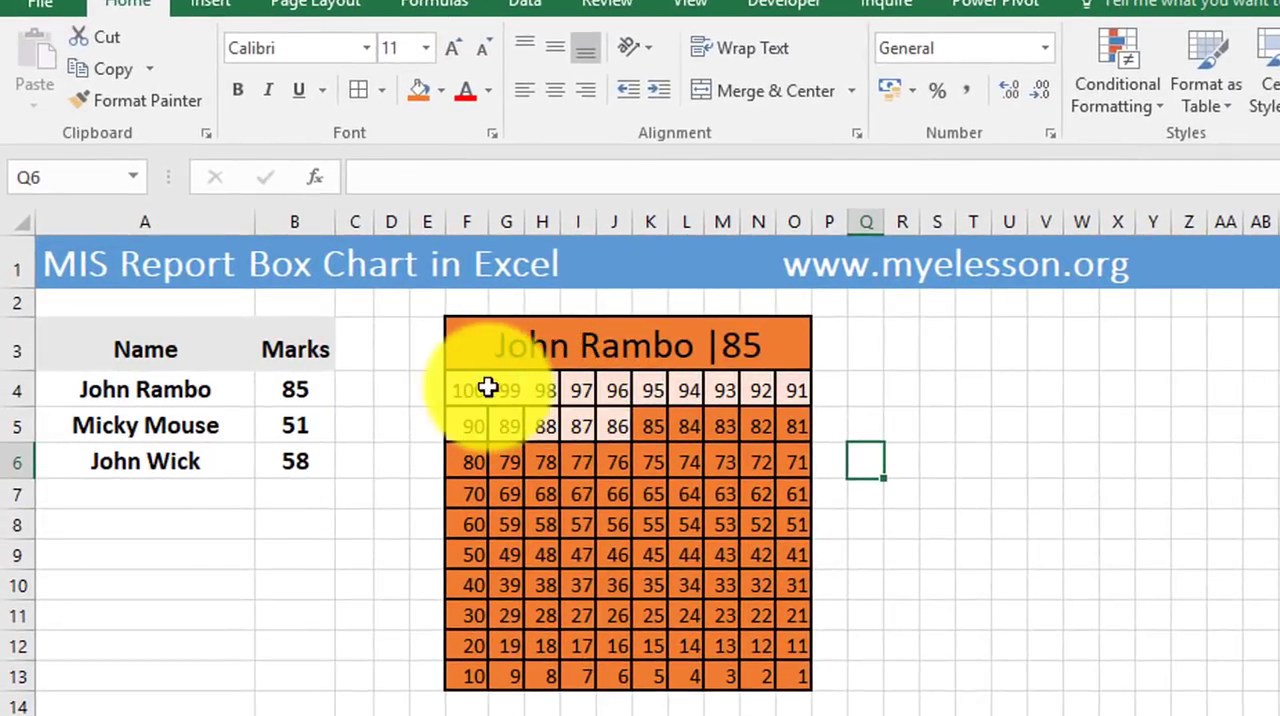
left_click_drag(487, 388, 795, 672)
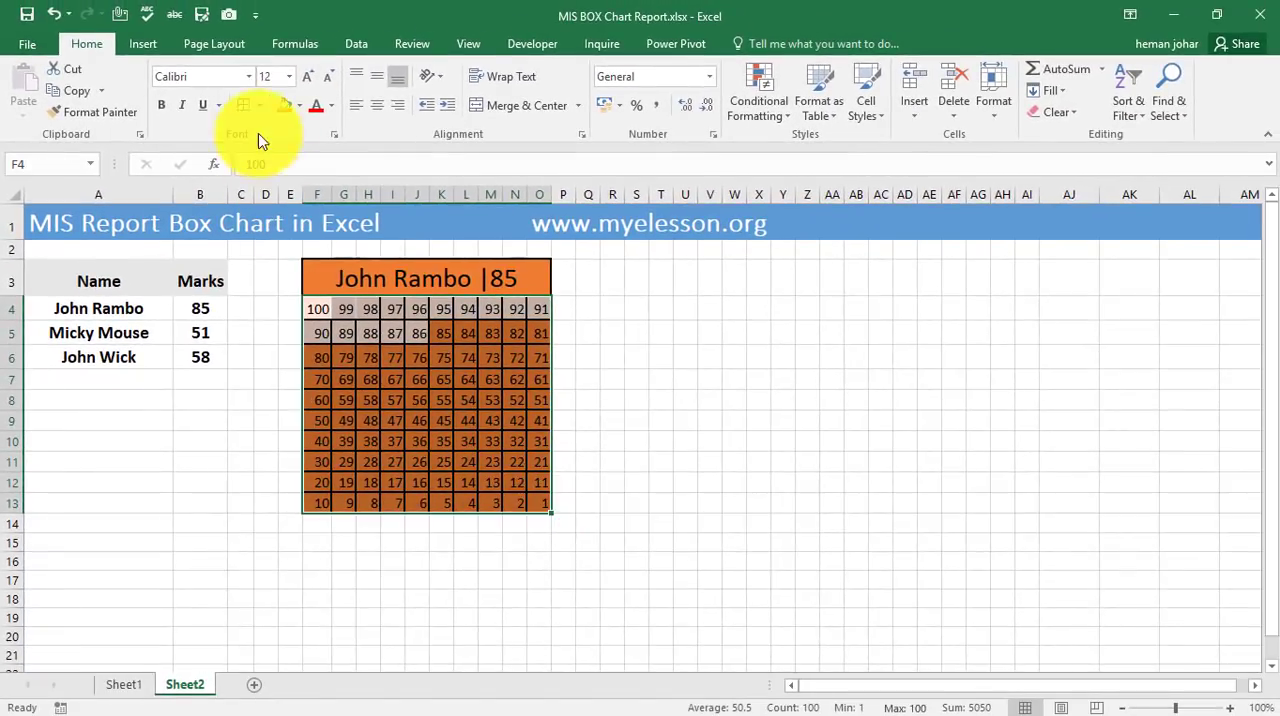
left_click(243, 105)
left_click(600, 357)
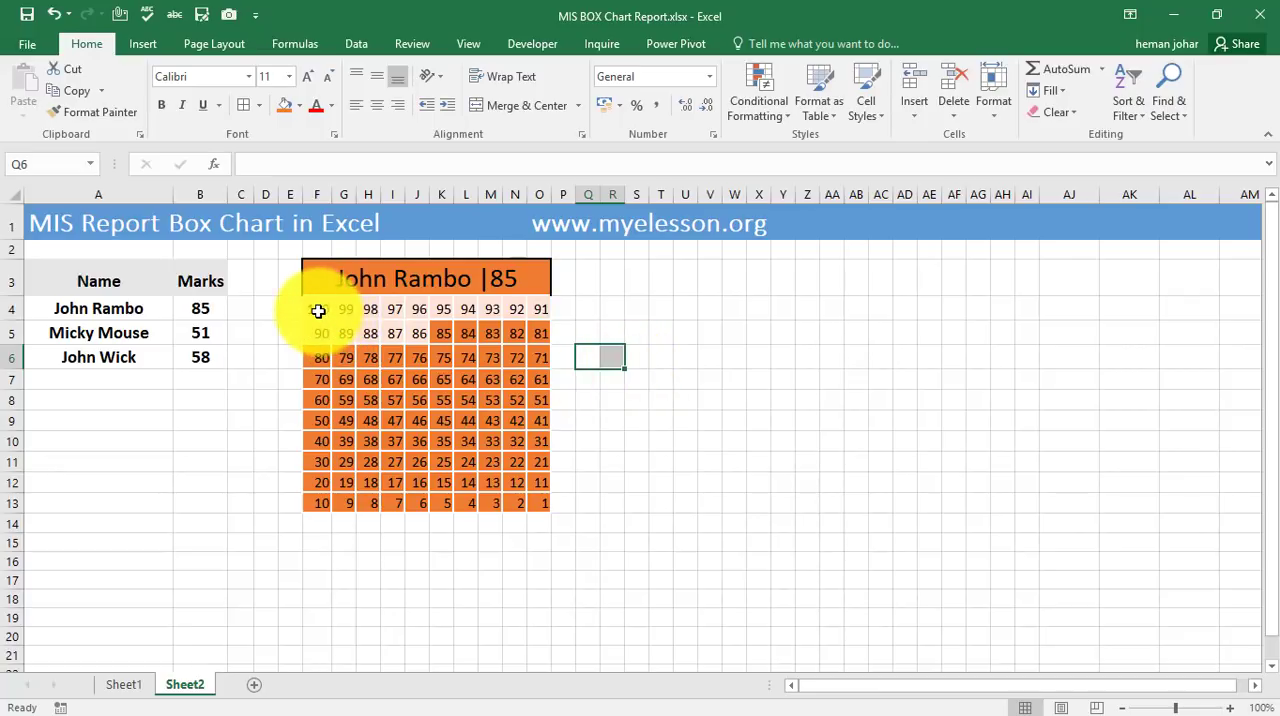
Hide the numbers in the grid F4:O13 by applying the custom number format ;;; to its cells.
left_click_drag(317, 309, 519, 495)
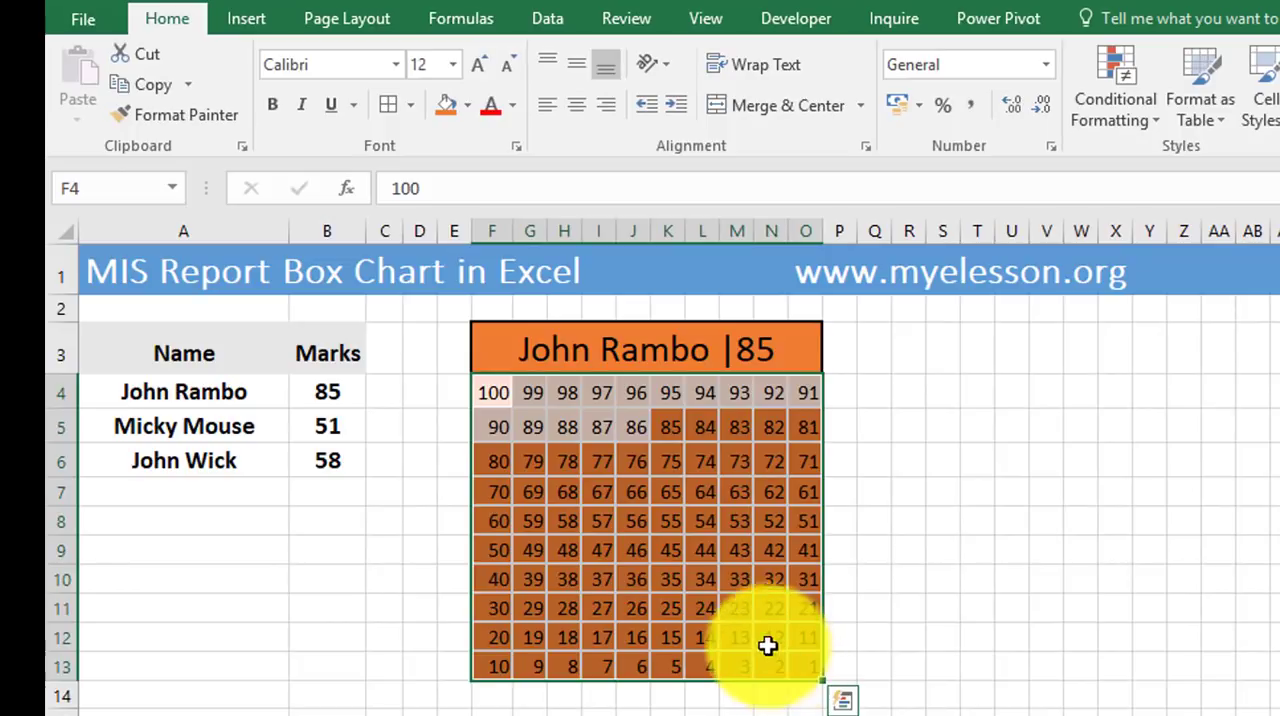
right_click(631, 453)
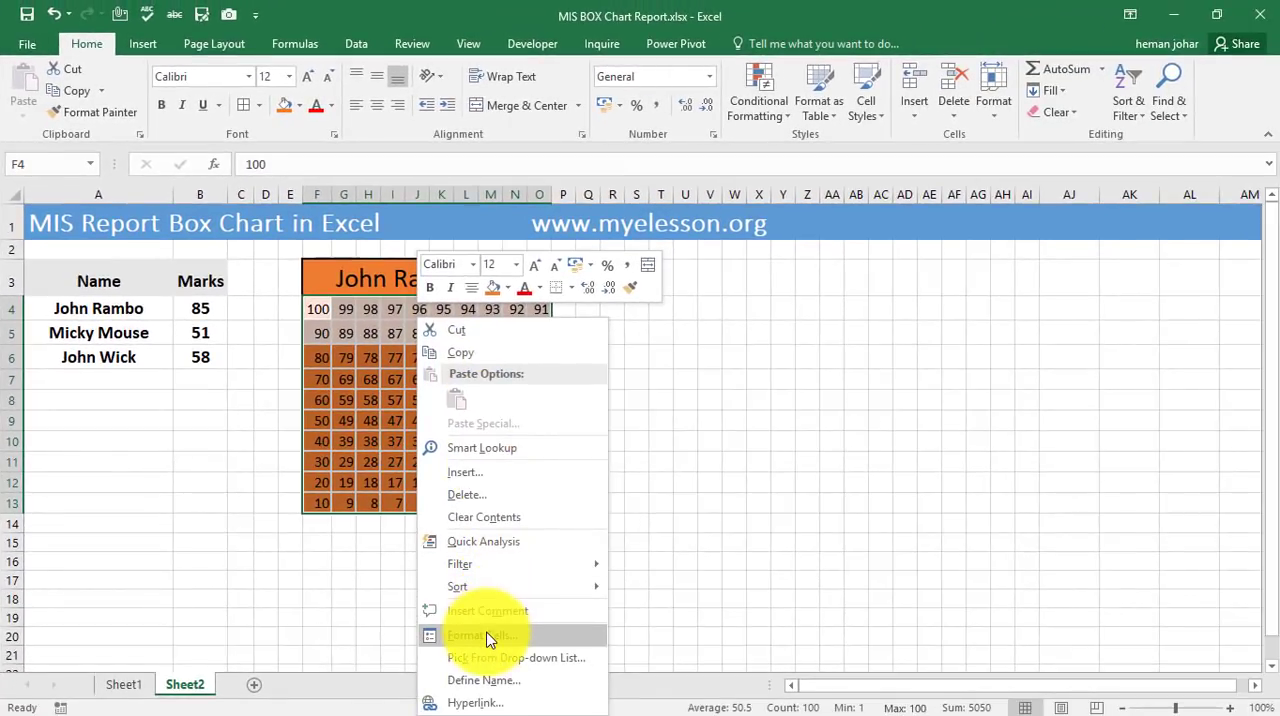
left_click(490, 638)
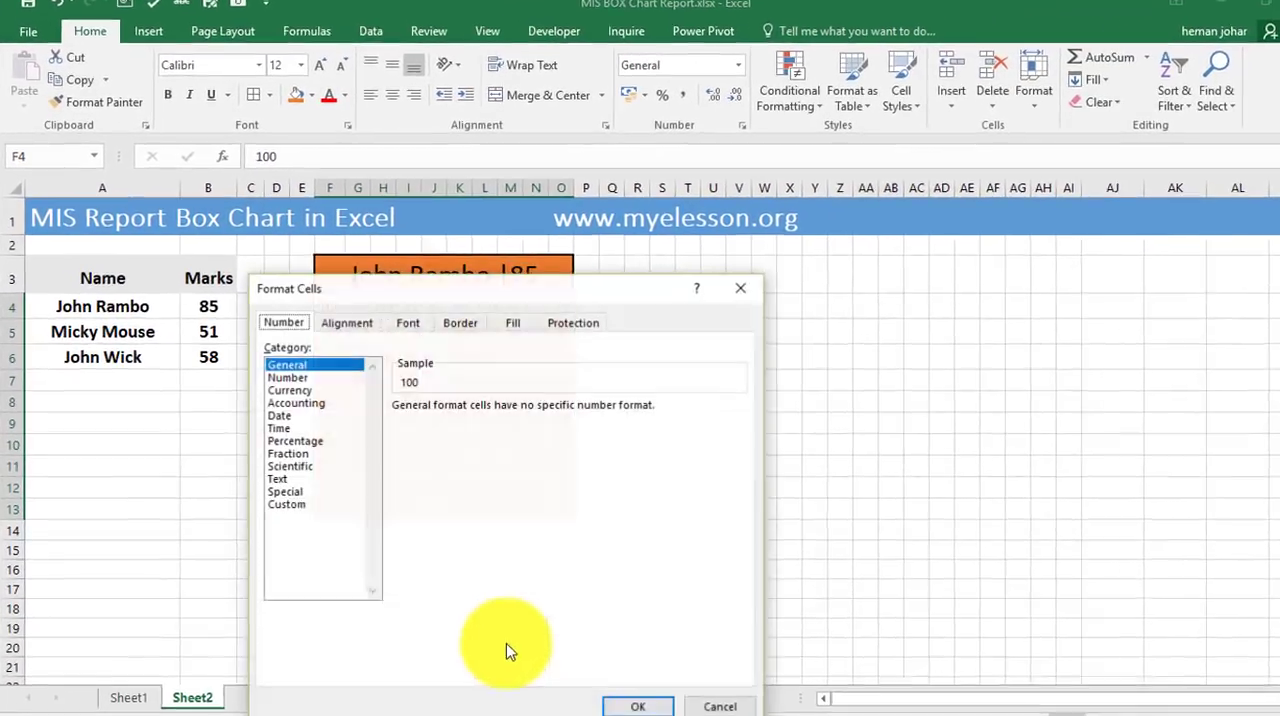
left_click(276, 497)
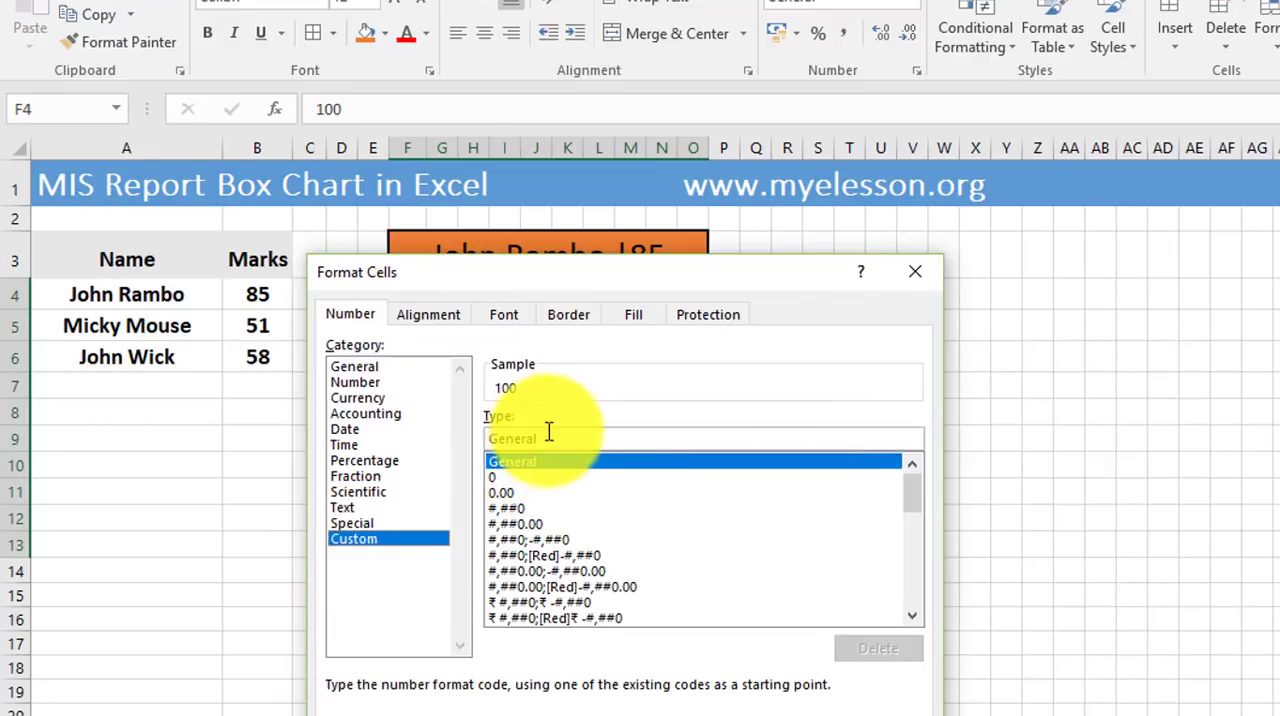
key("BackSpace")
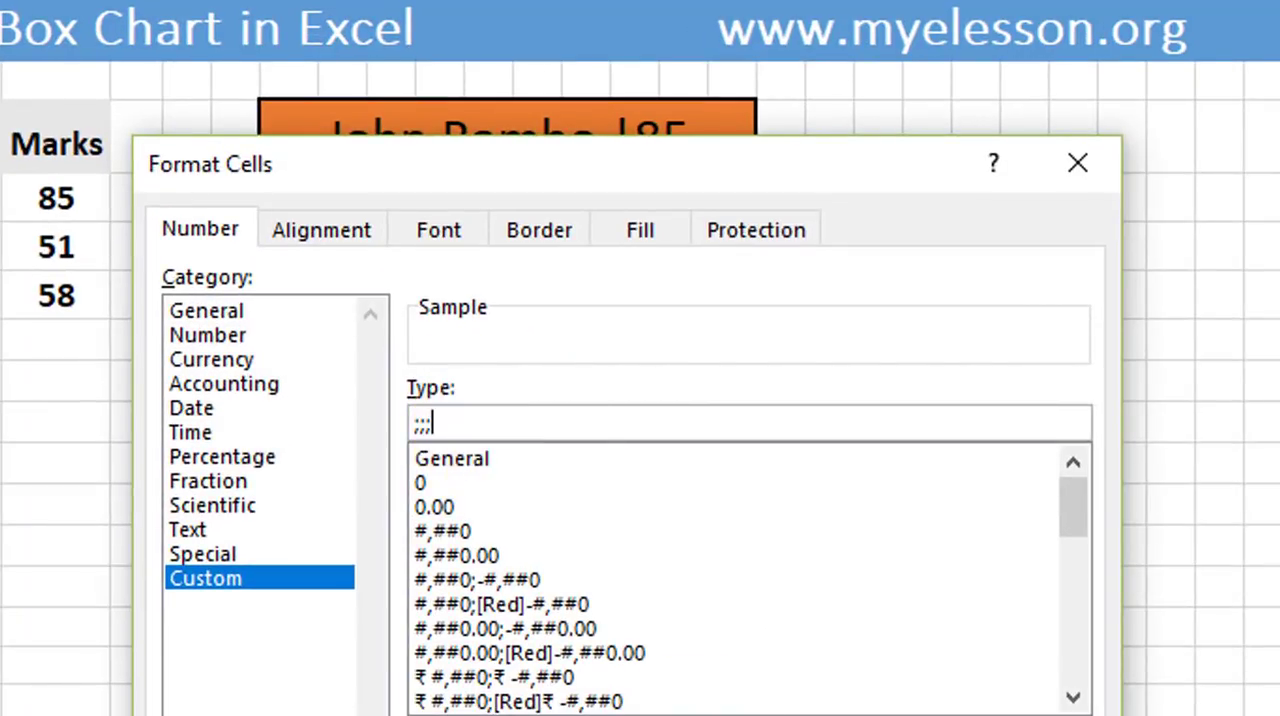
key("Return")
left_click(890, 333)
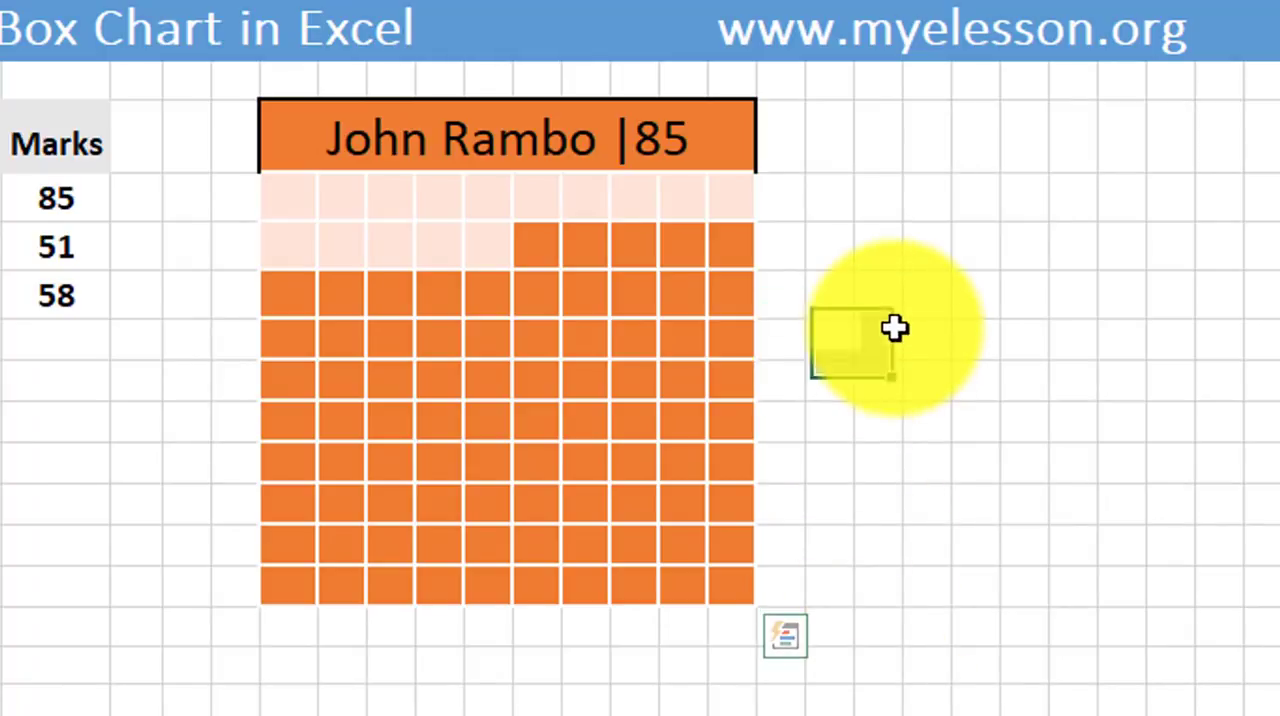
Inspect the stored values of several cells in the grid's first row and open Sheet1 to view its box charts.
left_click(290, 200)
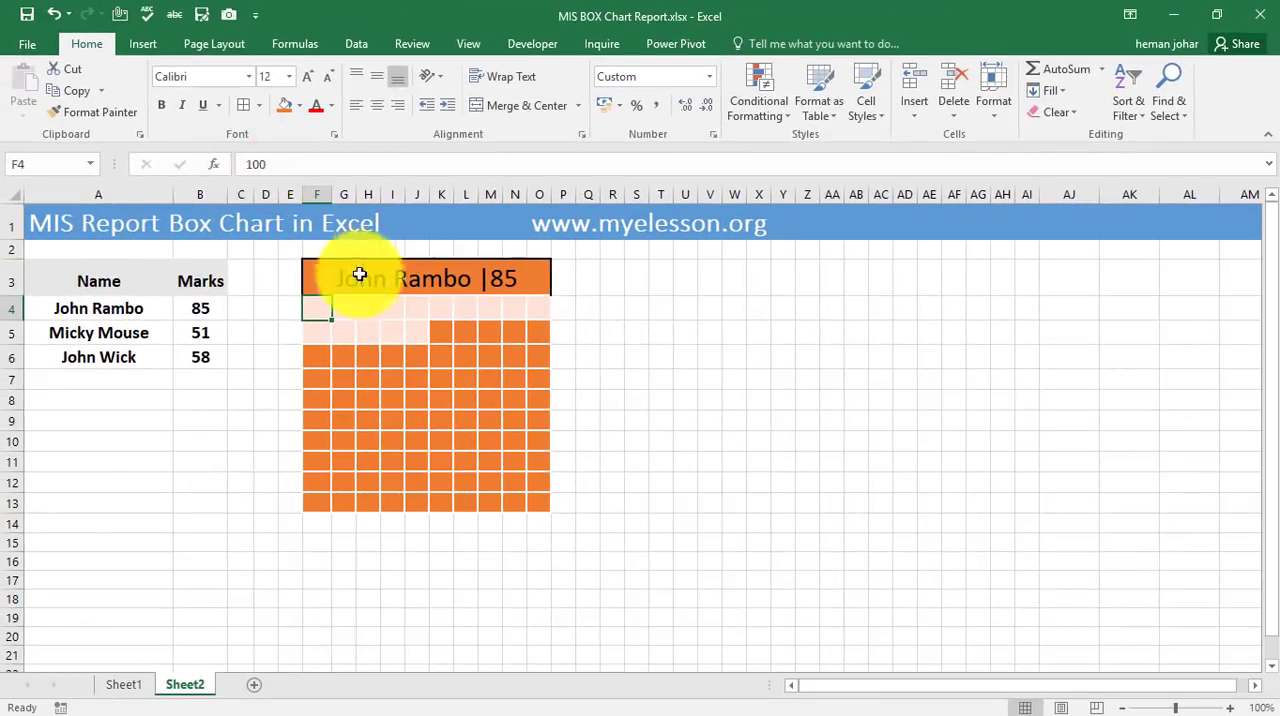
left_click(366, 305)
left_click(416, 310)
left_click(465, 310)
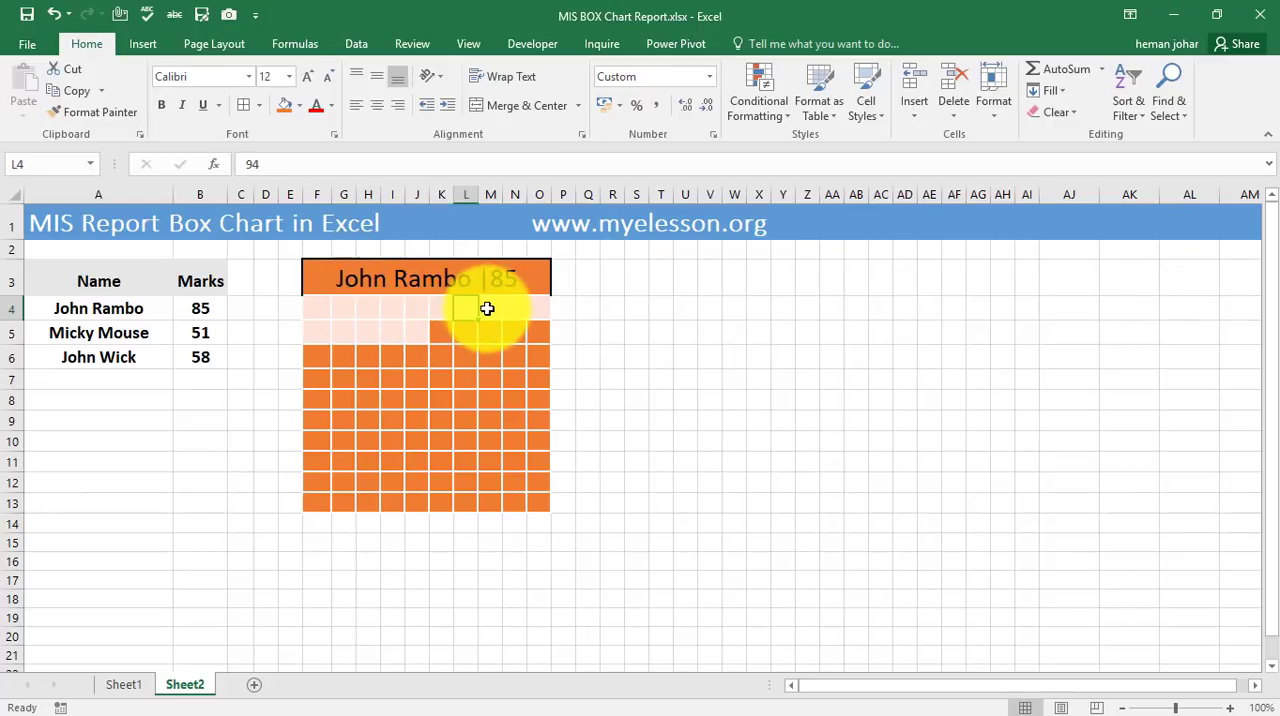
left_click(490, 310)
left_click(514, 310)
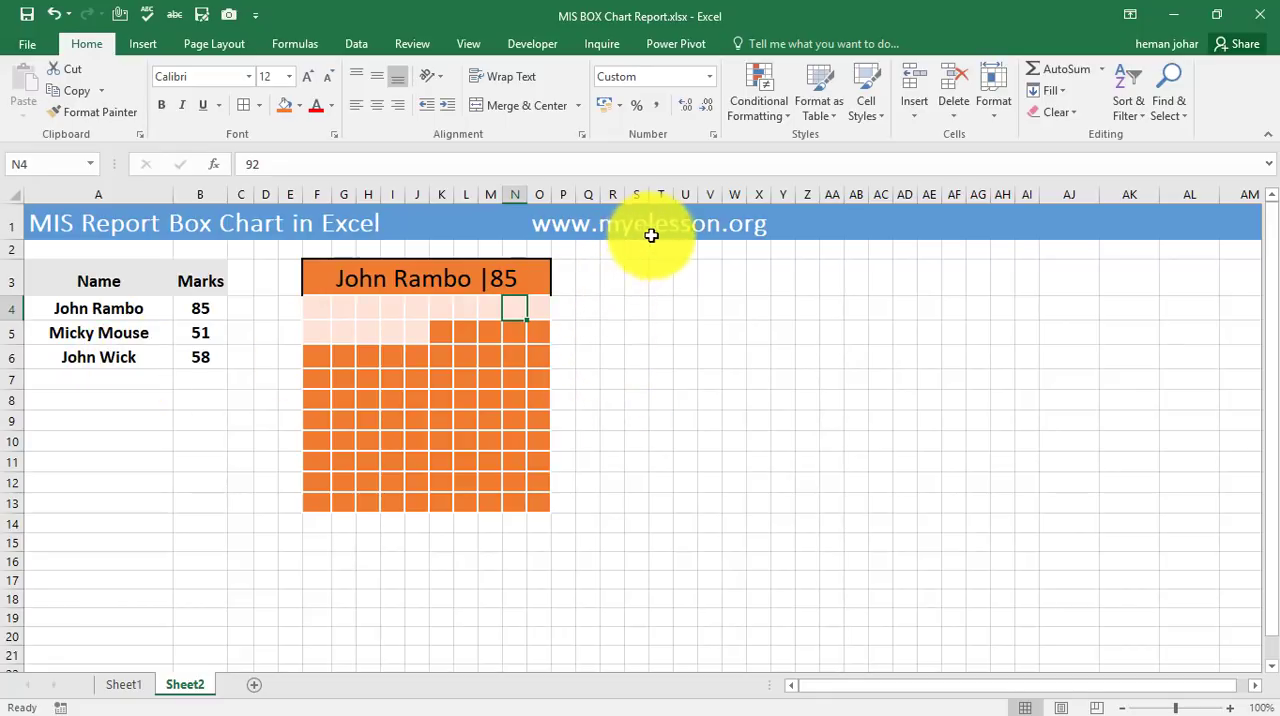
left_click(139, 683)
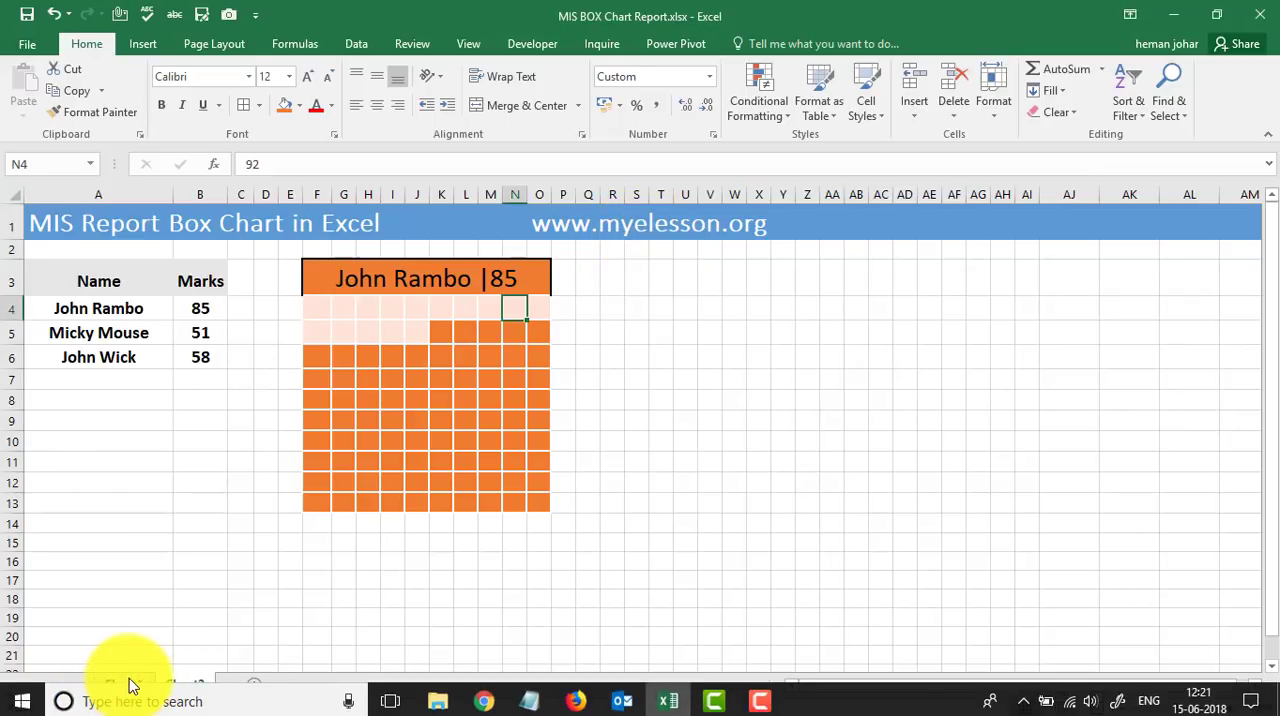
left_click(124, 684)
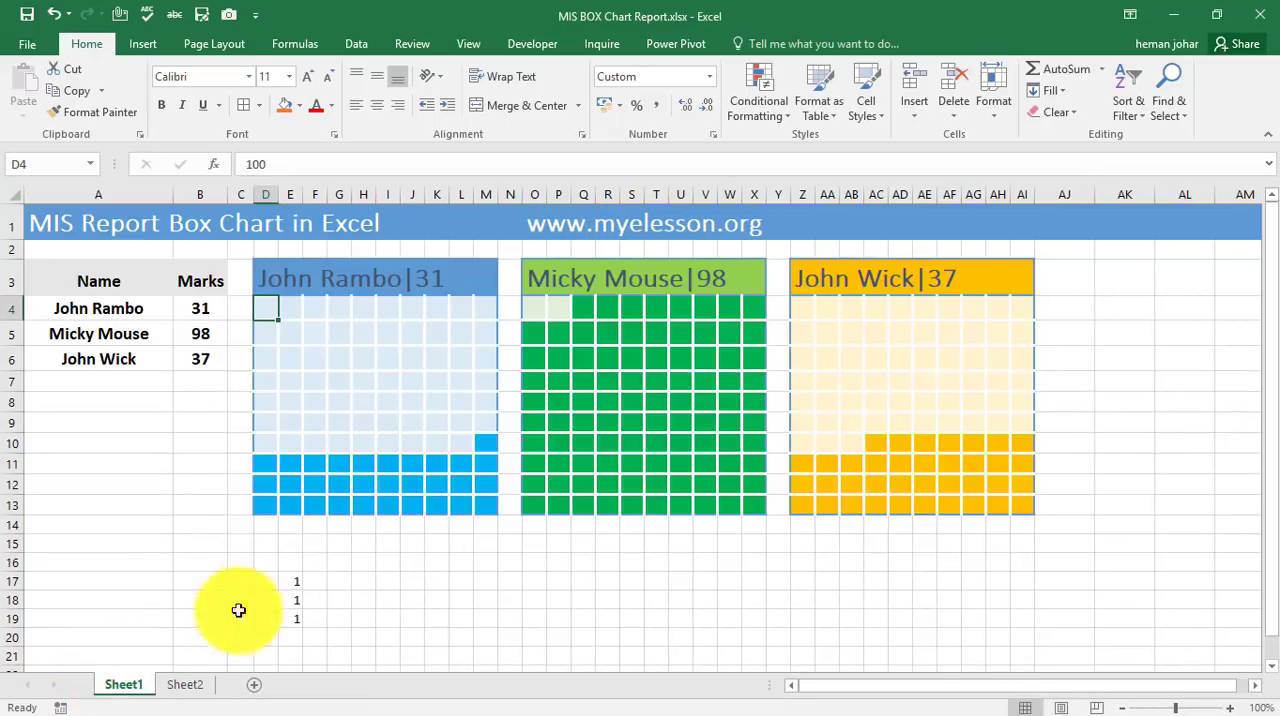